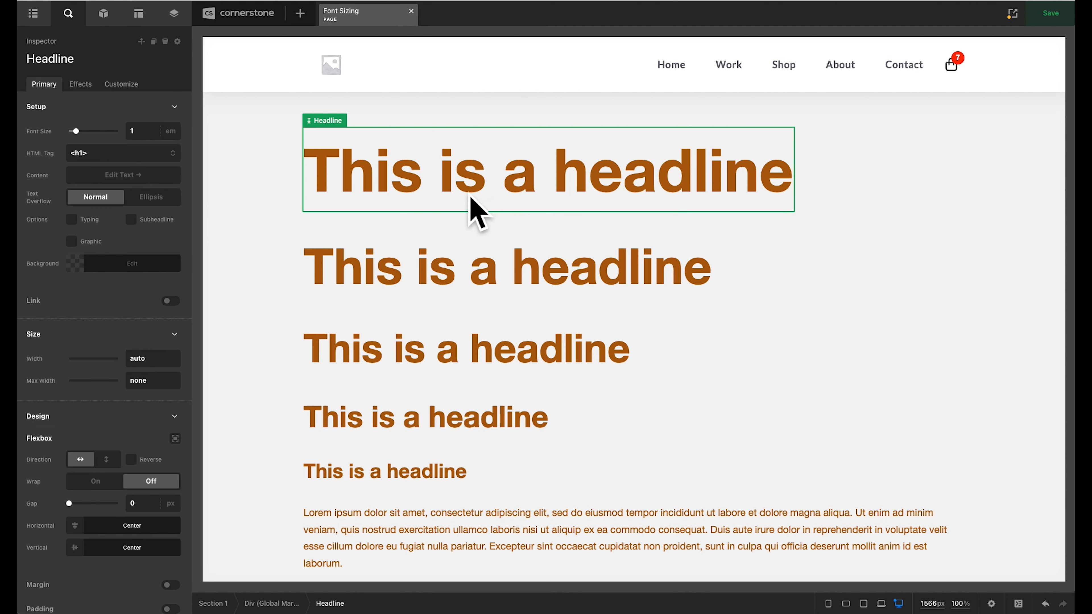
Step: Check the text size set on each of the first four headlines, starting with the h1
{"action": "scroll", "coordinate": [151, 301], "scroll_direction": "down", "scroll_amount": 10}
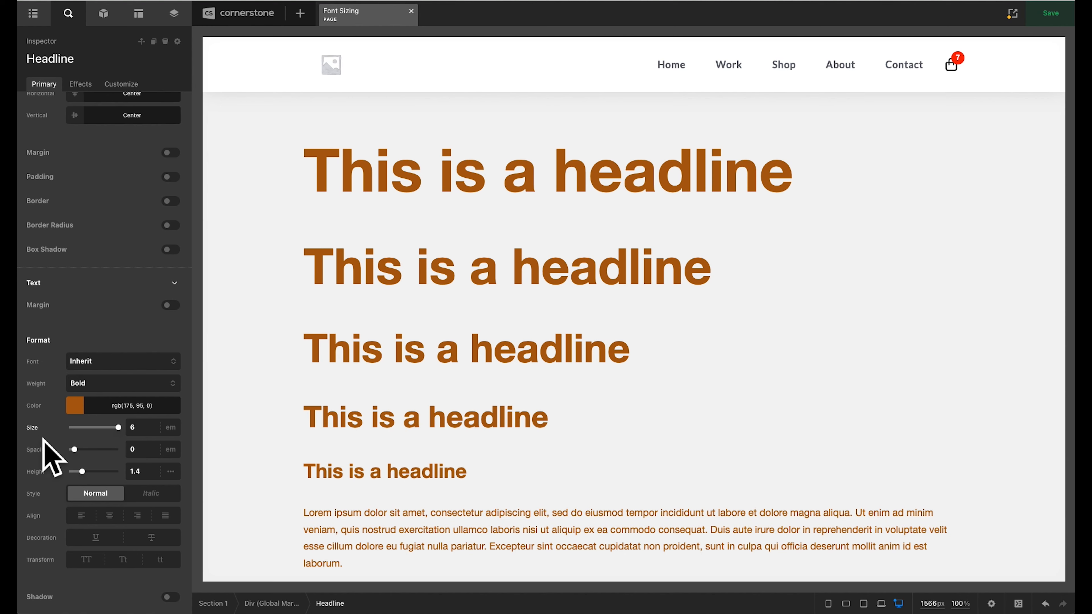
{"action": "double_click", "coordinate": [141, 428]}
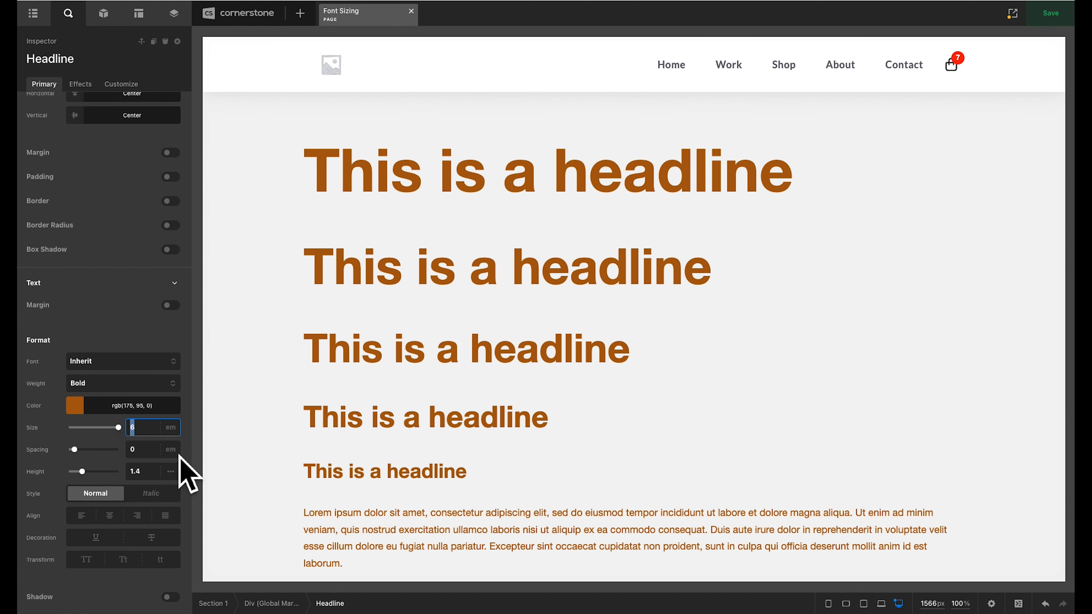
{"action": "left_click", "coordinate": [398, 279]}
{"action": "scroll", "coordinate": [117, 301], "scroll_direction": "down", "scroll_amount": 10}
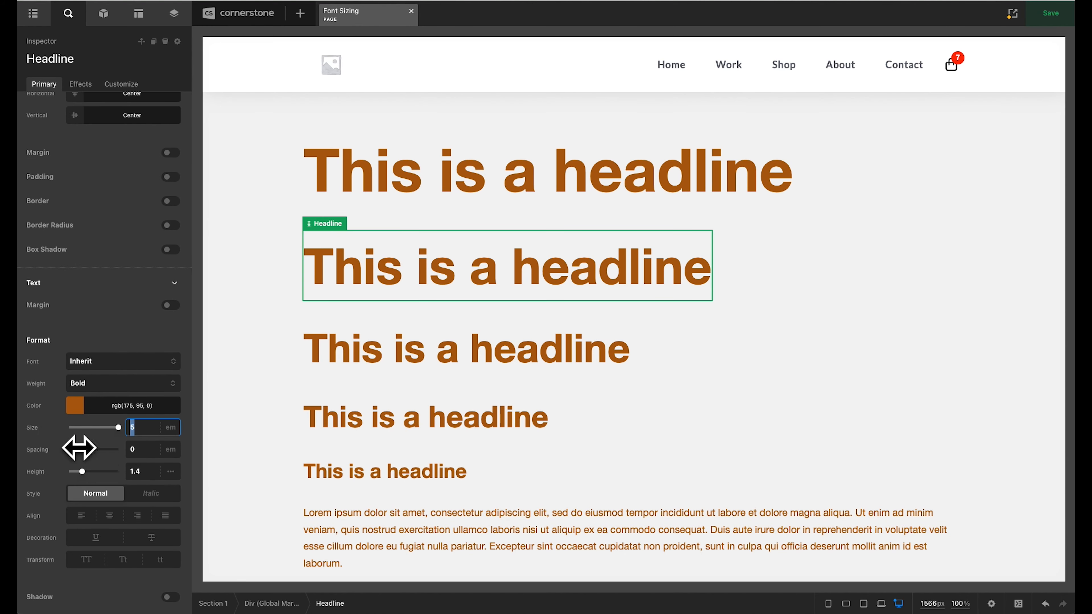
{"action": "left_click", "coordinate": [409, 365]}
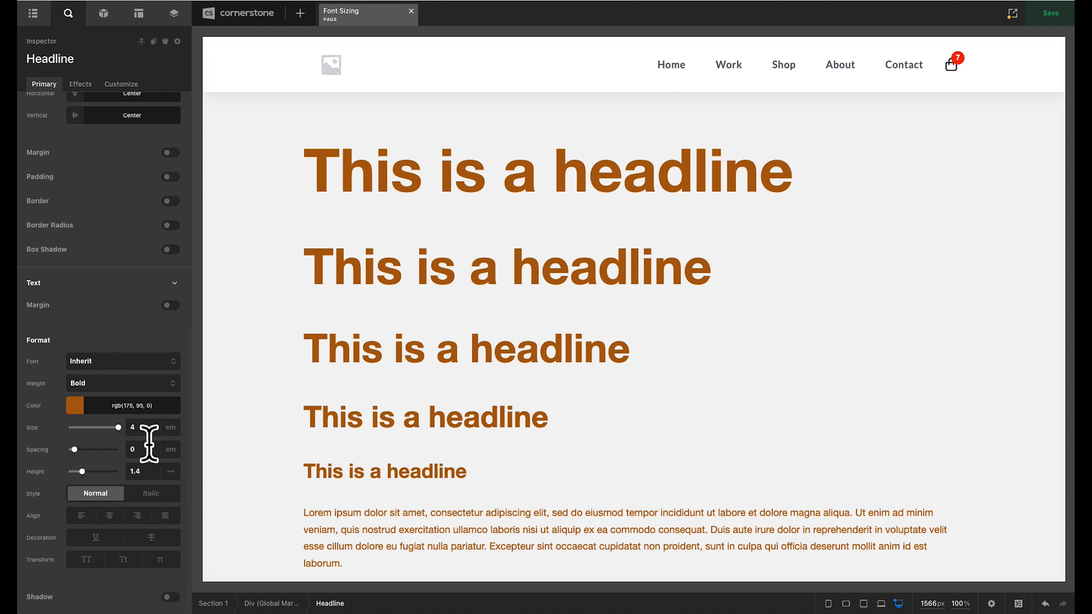
{"action": "double_click", "coordinate": [146, 428]}
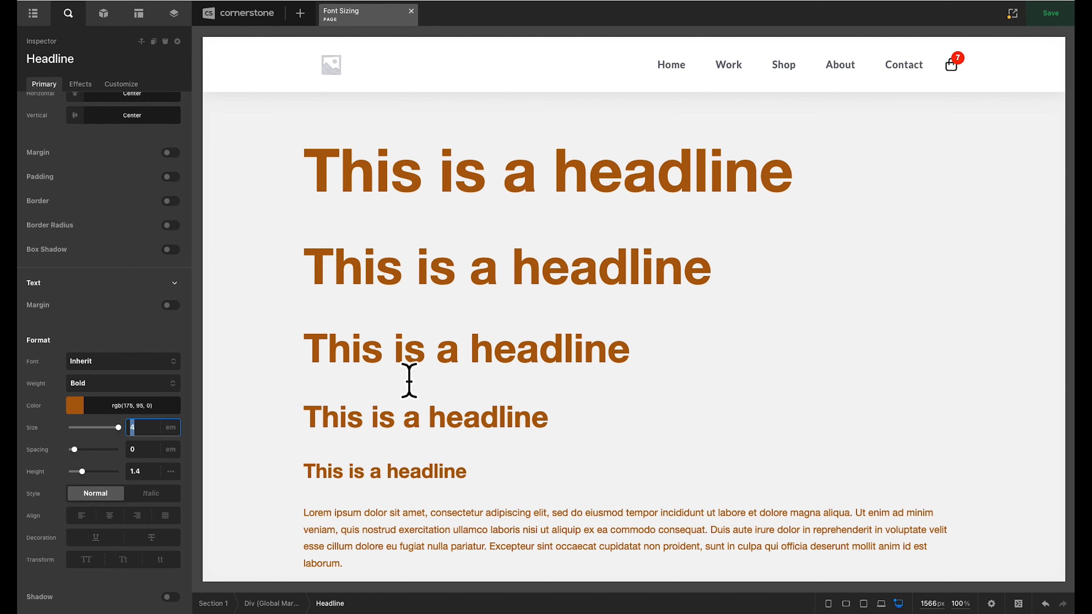
{"action": "left_click", "coordinate": [353, 391]}
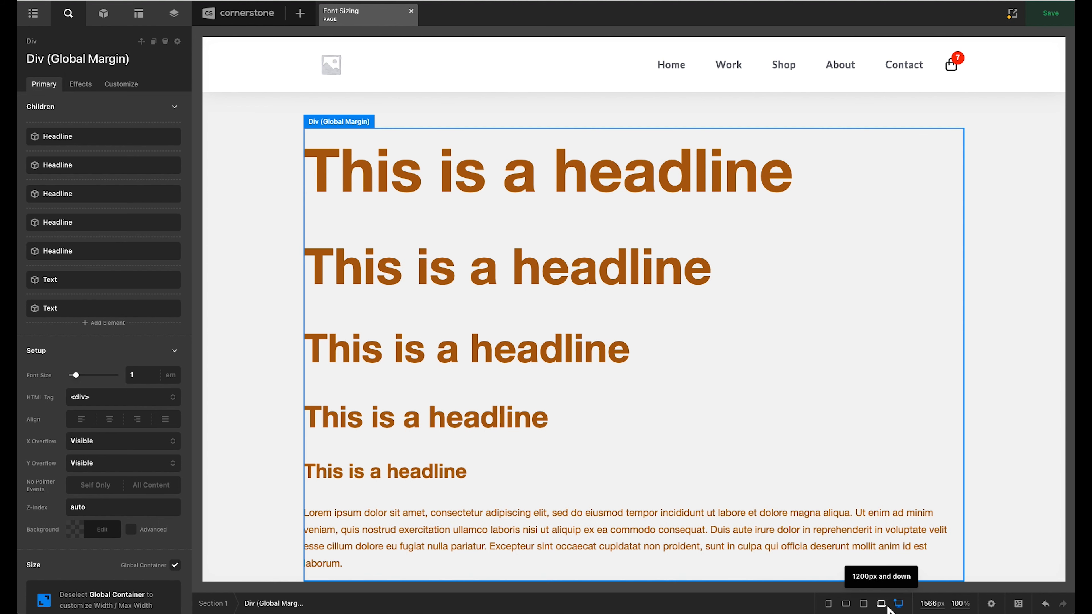
Step: Preview the page at the tablet and 320 px phone breakpoints, returning to the 767 px tablet view
{"action": "left_click", "coordinate": [864, 604]}
{"action": "left_click", "coordinate": [832, 604]}
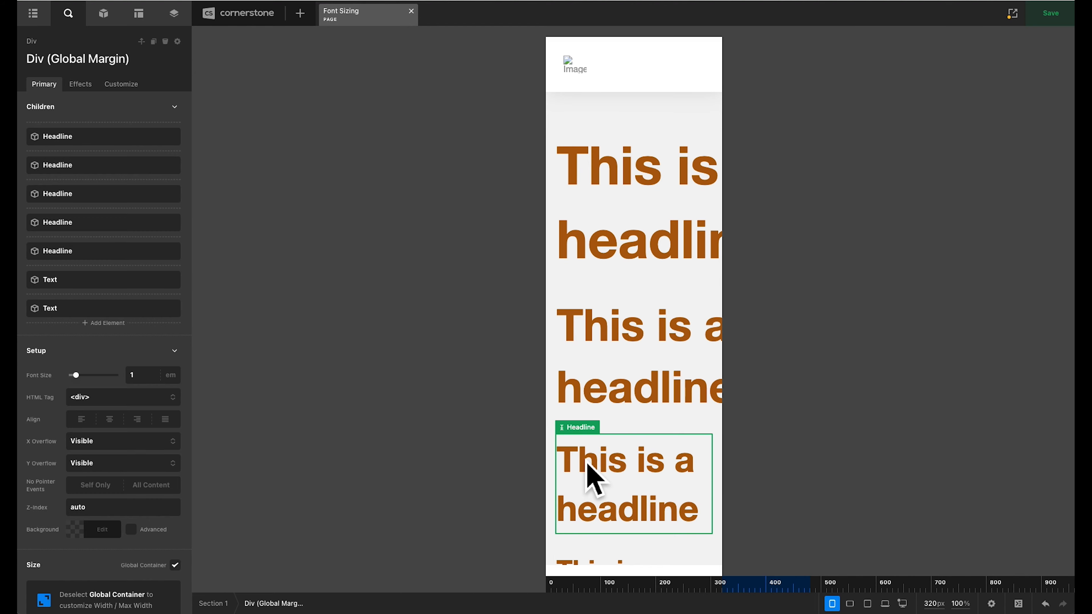
{"action": "left_click", "coordinate": [869, 606]}
Step: Try a text size of 4 em for the first headline at the tablet breakpoint
{"action": "left_click", "coordinate": [533, 190]}
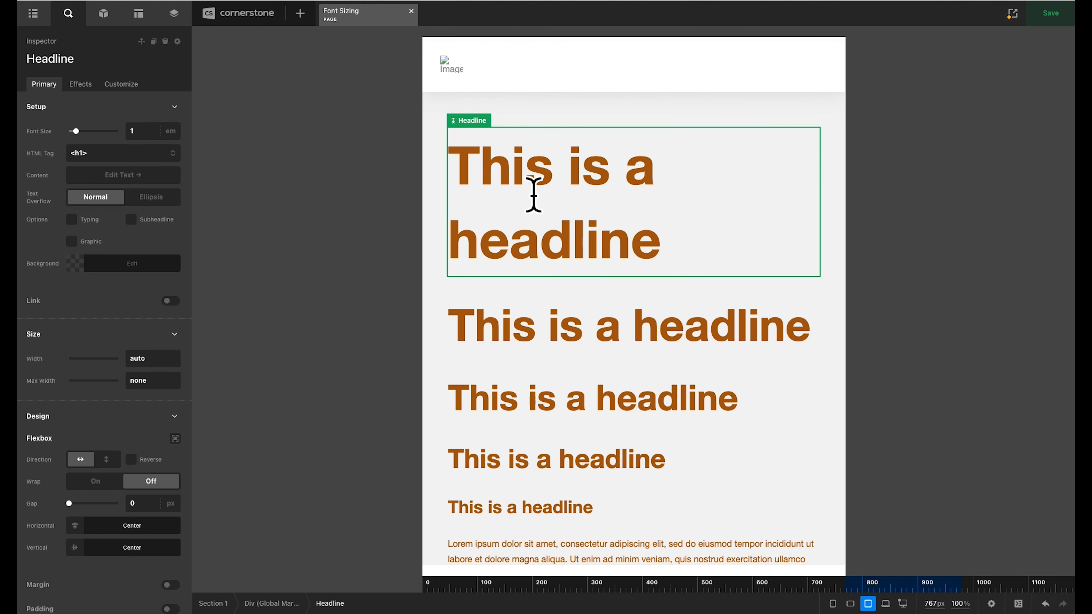
{"action": "scroll", "coordinate": [58, 269], "scroll_direction": "down", "scroll_amount": 10}
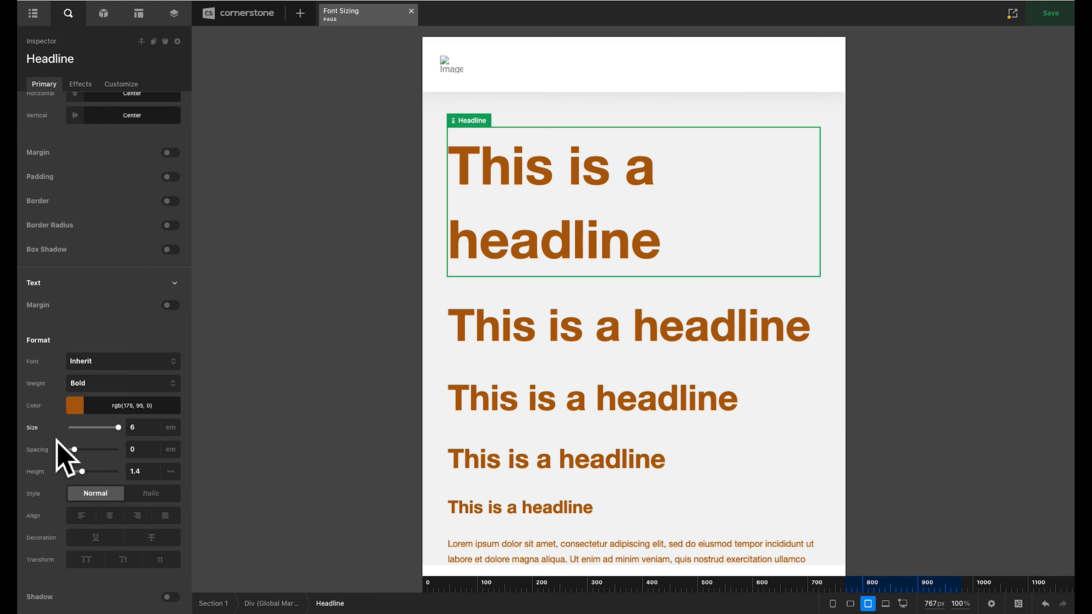
{"action": "left_click", "coordinate": [39, 430]}
{"action": "left_click", "coordinate": [157, 359]}
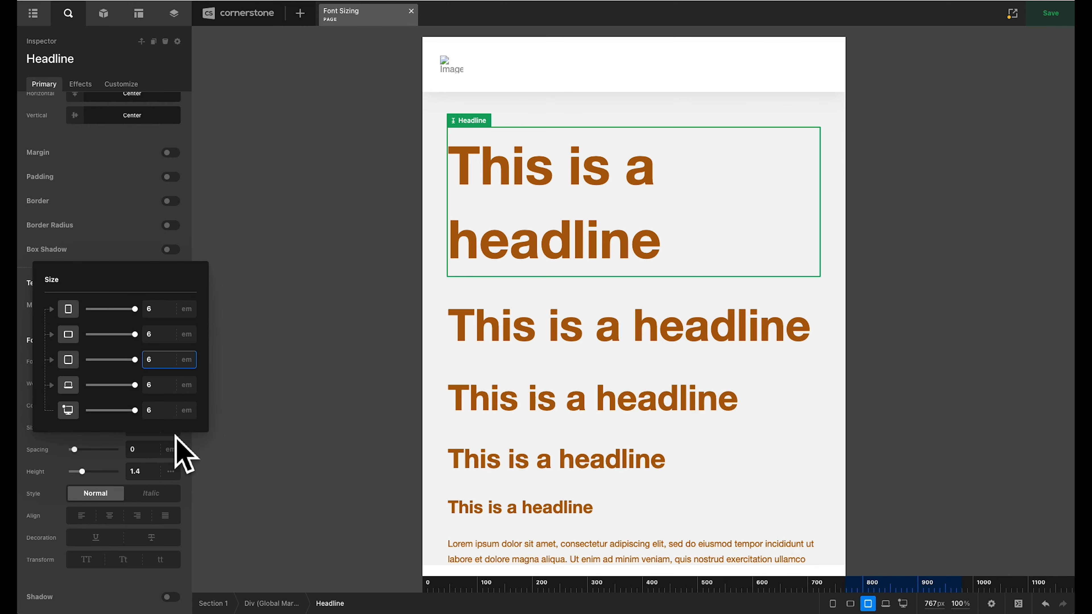
{"action": "type", "text": "4"}
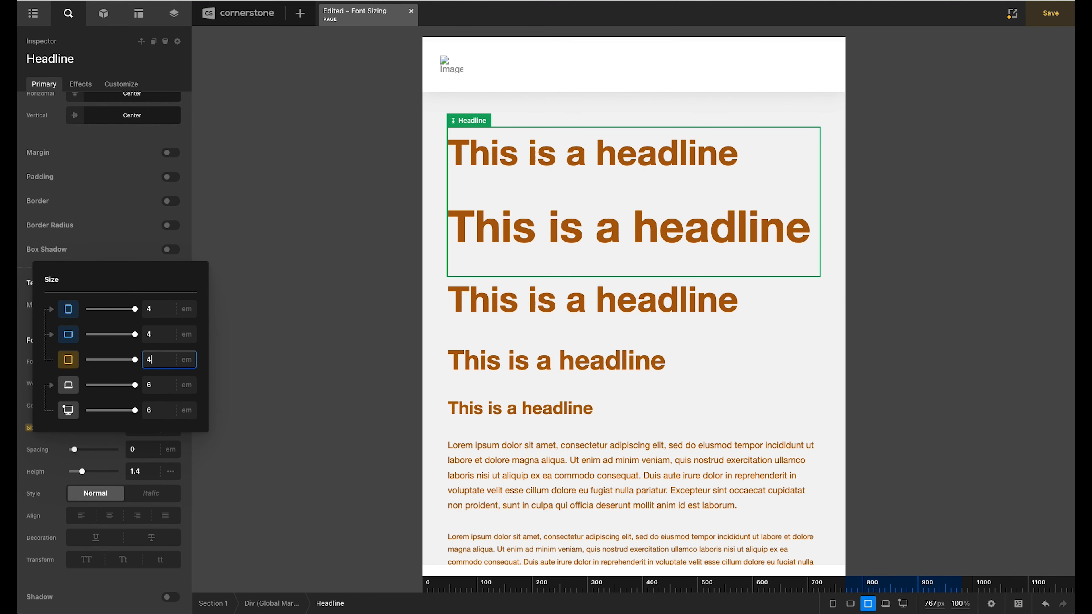
Step: Try a text size of 3 em for the third headline at the tablet breakpoint
{"action": "left_click", "coordinate": [532, 321]}
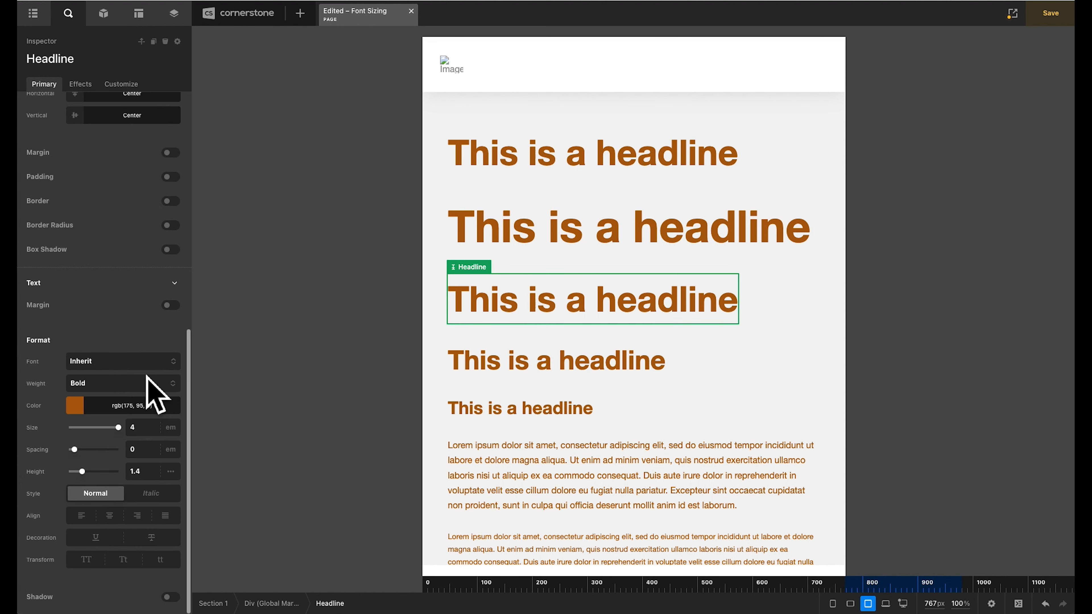
{"action": "left_click", "coordinate": [48, 428]}
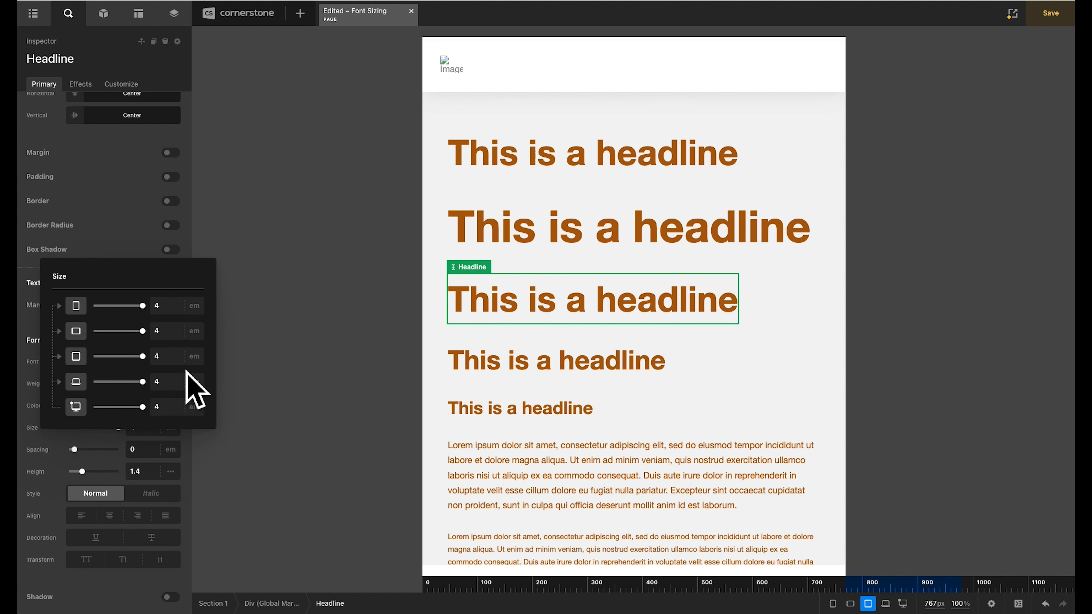
{"action": "left_click", "coordinate": [170, 359]}
{"action": "type", "text": "3"}
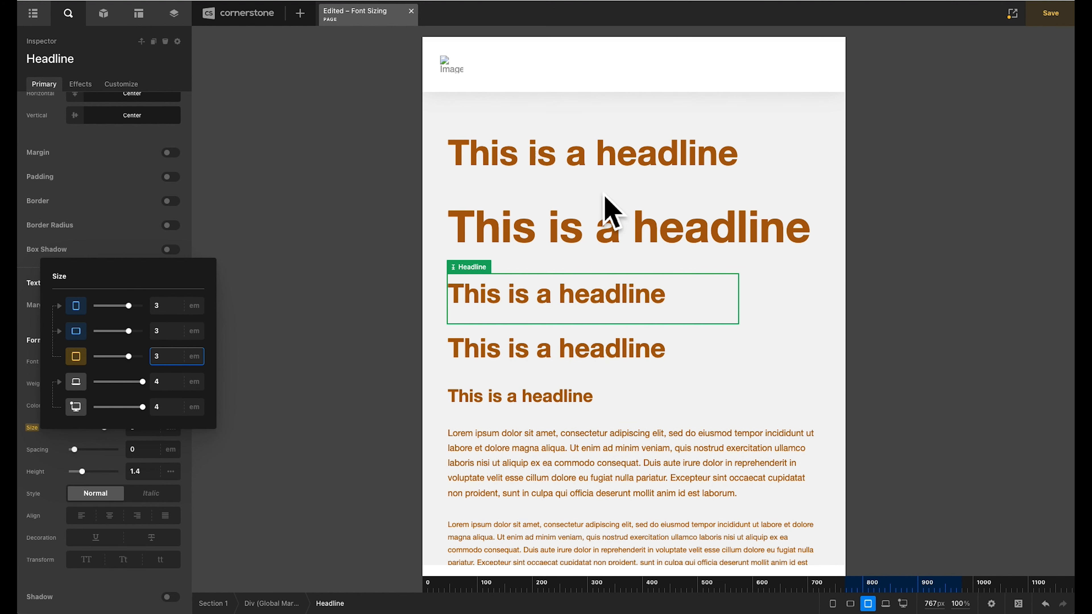
{"action": "left_click", "coordinate": [338, 340]}
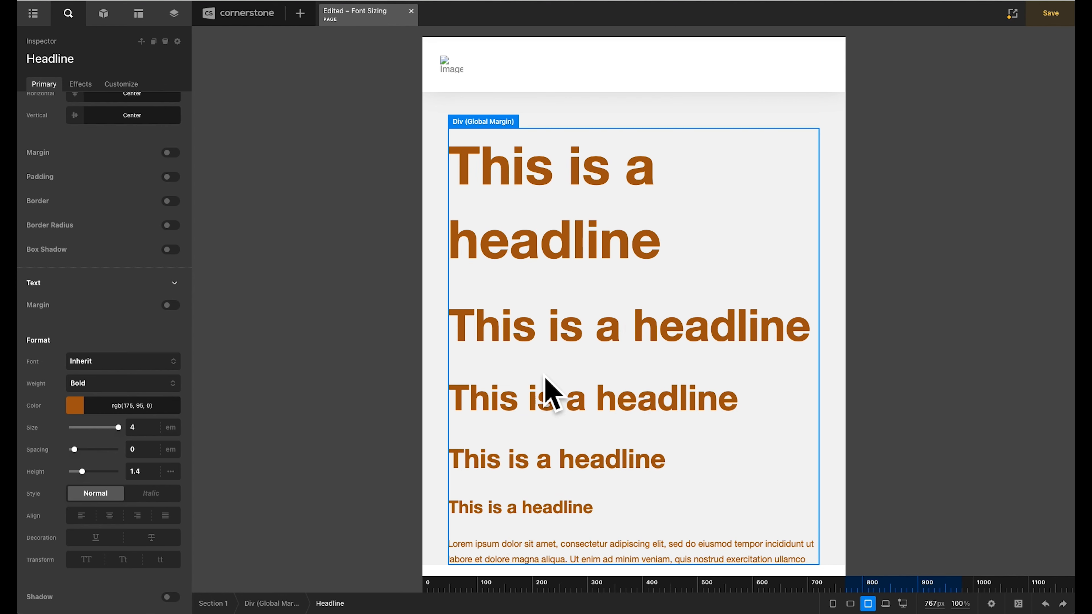
Step: Return the preview to the full desktop width and duplicate Section 1
{"action": "left_click", "coordinate": [902, 604]}
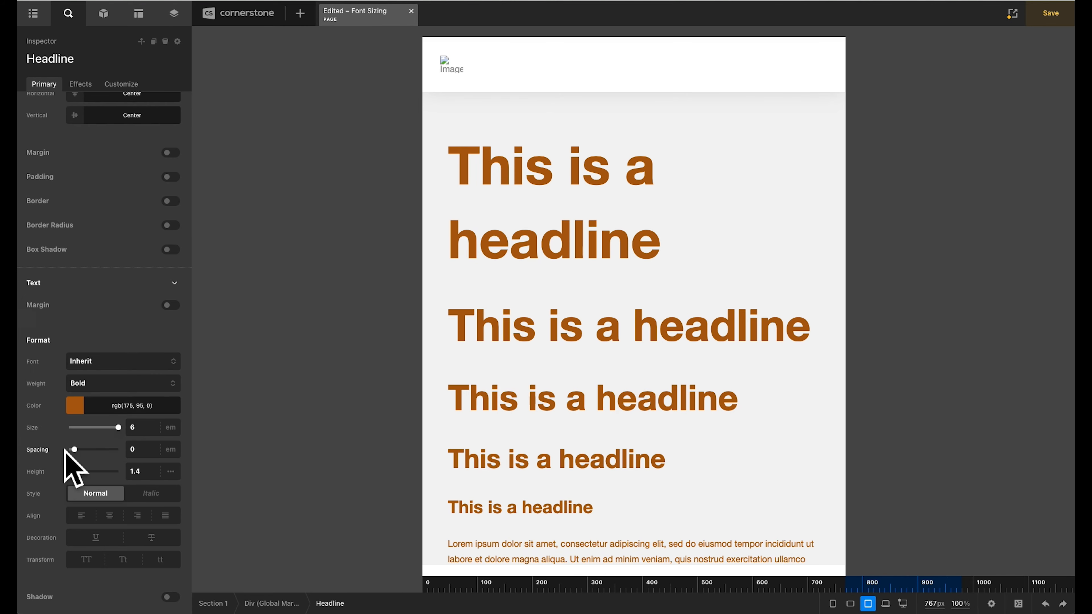
{"action": "left_click", "coordinate": [902, 603]}
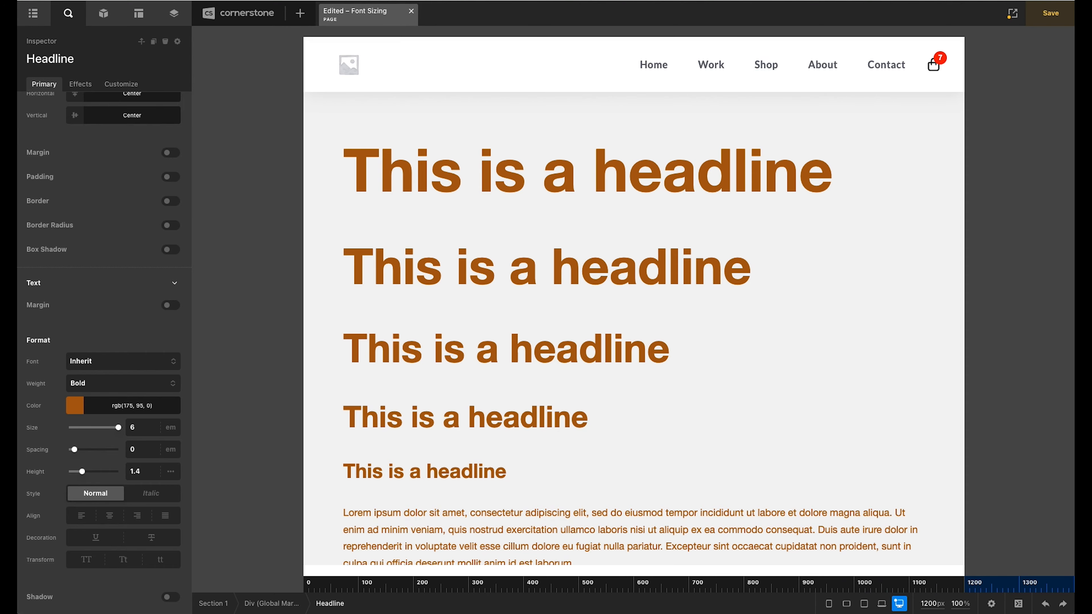
{"action": "left_click", "coordinate": [273, 255]}
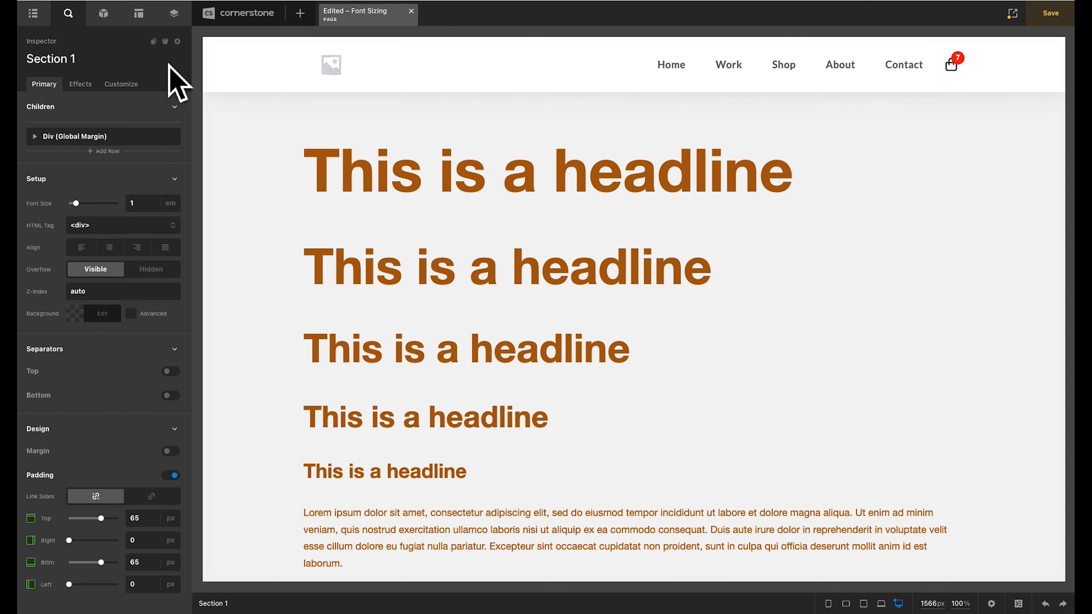
Step: Recolor the headlines and text of the second section to blue, rgb(0, 122, 175)
{"action": "scroll", "coordinate": [335, 258], "scroll_direction": "down", "scroll_amount": 2}
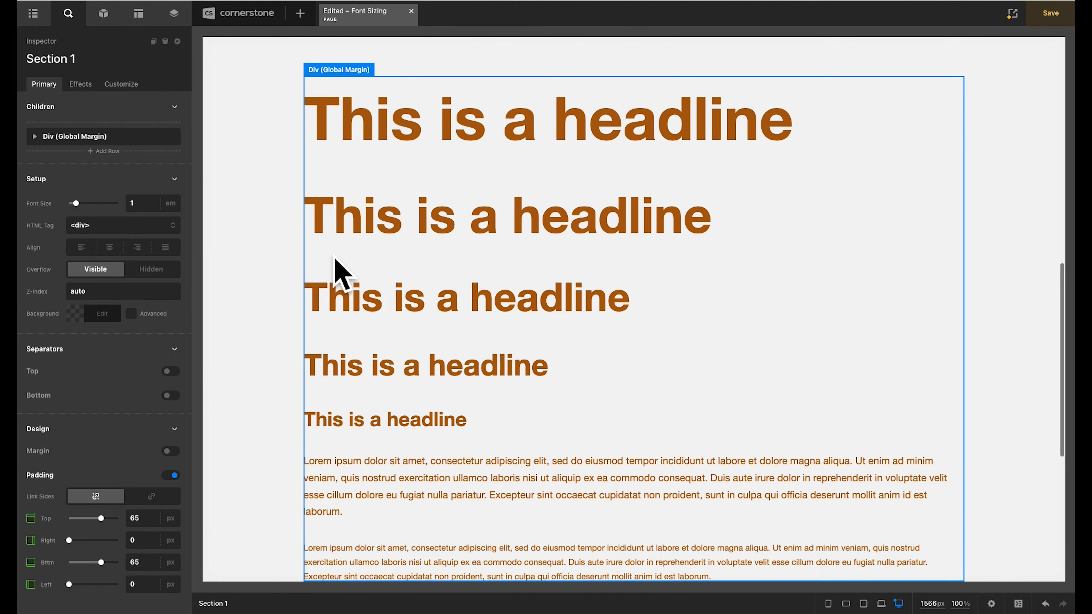
{"action": "left_click", "coordinate": [326, 125]}
{"action": "left_click", "coordinate": [129, 405]}
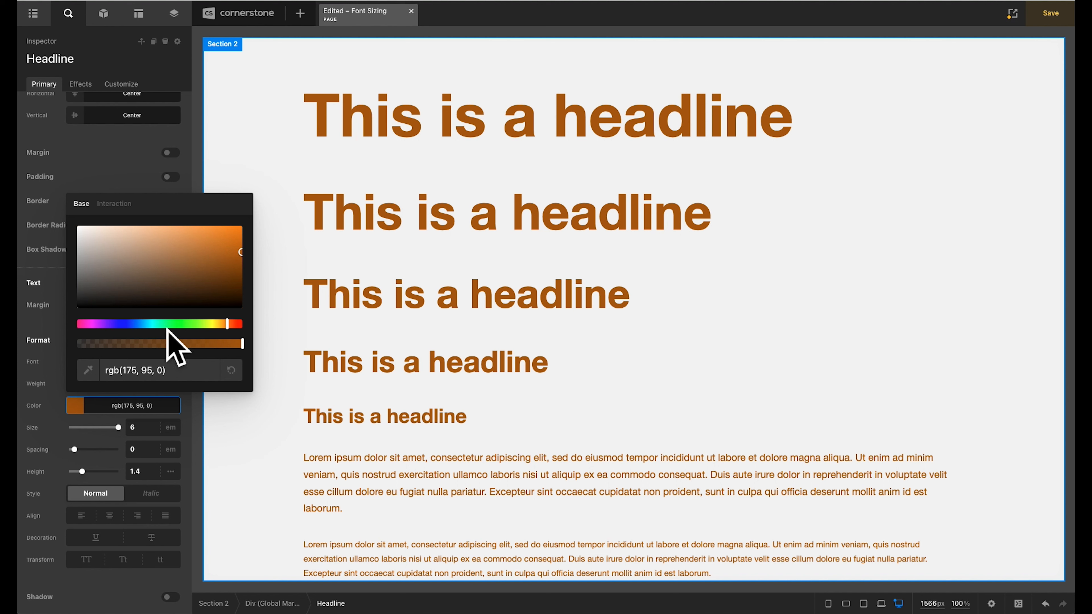
{"action": "left_click_drag", "start_coordinate": [167, 329], "coordinate": [152, 326]}
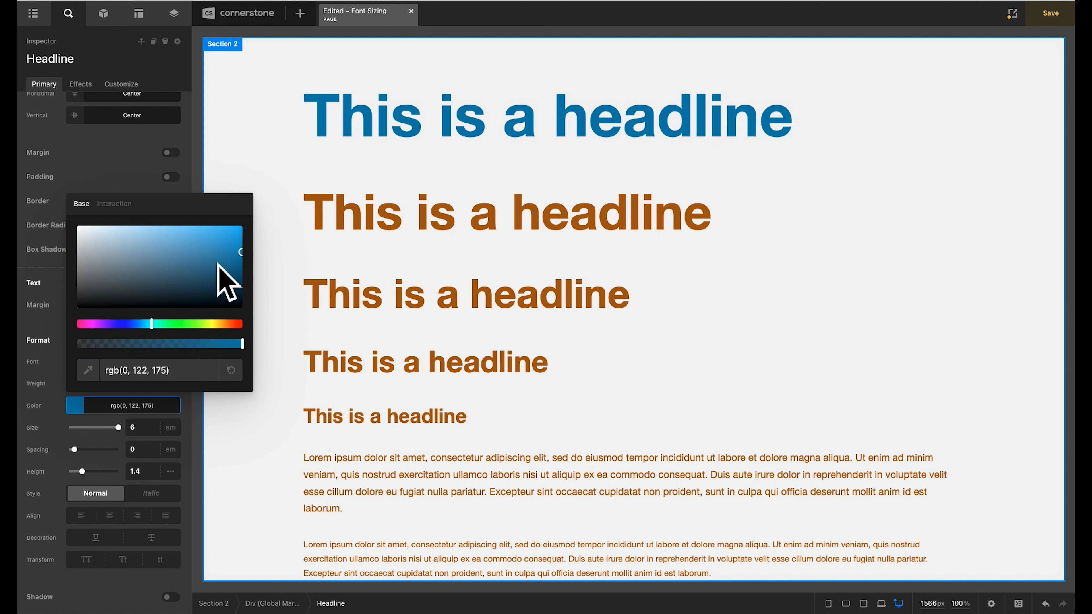
{"action": "left_click", "coordinate": [389, 241]}
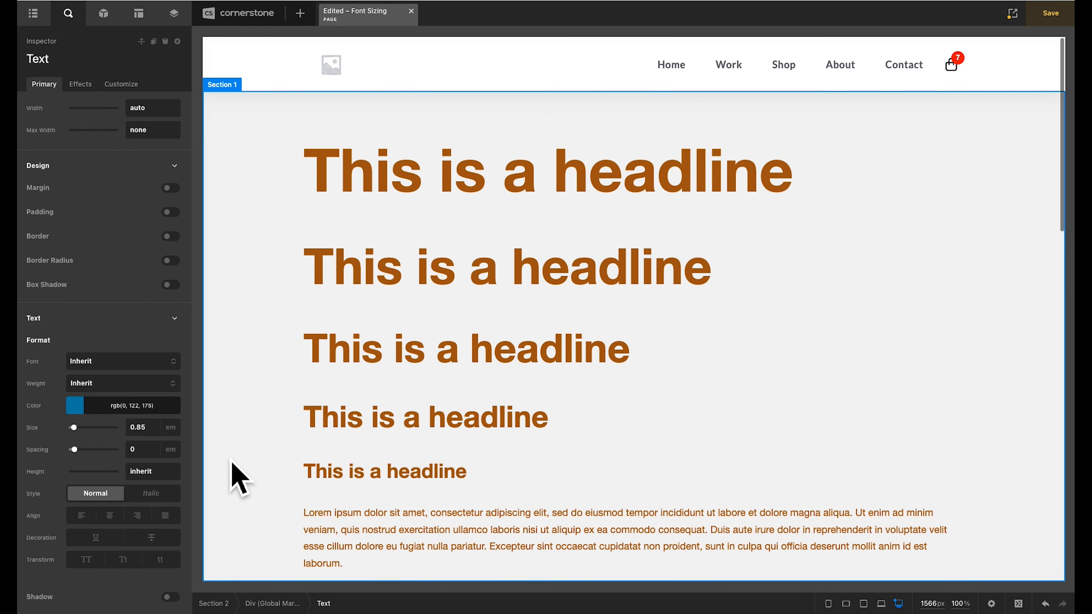
Step: Review the headlines and text of the second section on the page and select that section
{"action": "scroll", "coordinate": [309, 195], "scroll_direction": "down", "scroll_amount": 15}
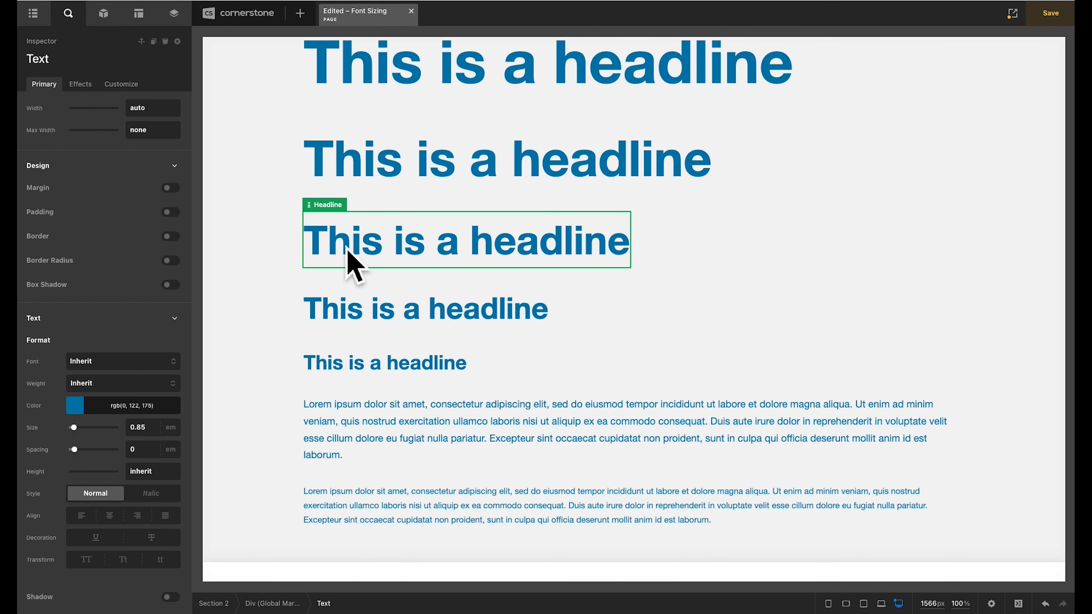
{"action": "scroll", "coordinate": [343, 261], "scroll_direction": "up", "scroll_amount": 3}
{"action": "left_click", "coordinate": [255, 184]}
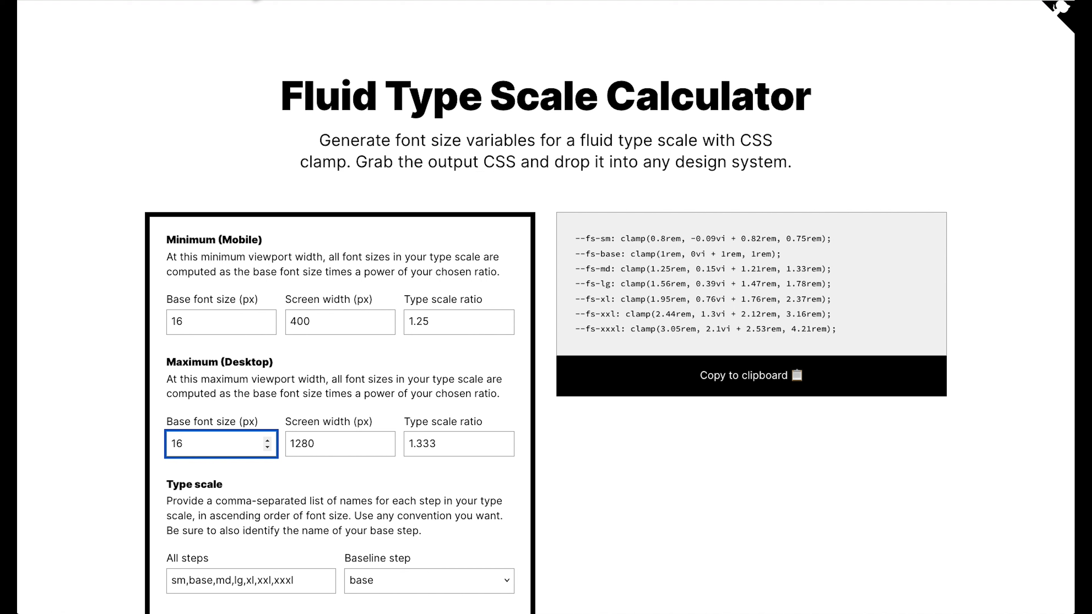
Step: Switch to the Fluid Type Scale Calculator and set the minimum (mobile) base font size to 14 px
{"action": "left_click", "coordinate": [161, 116]}
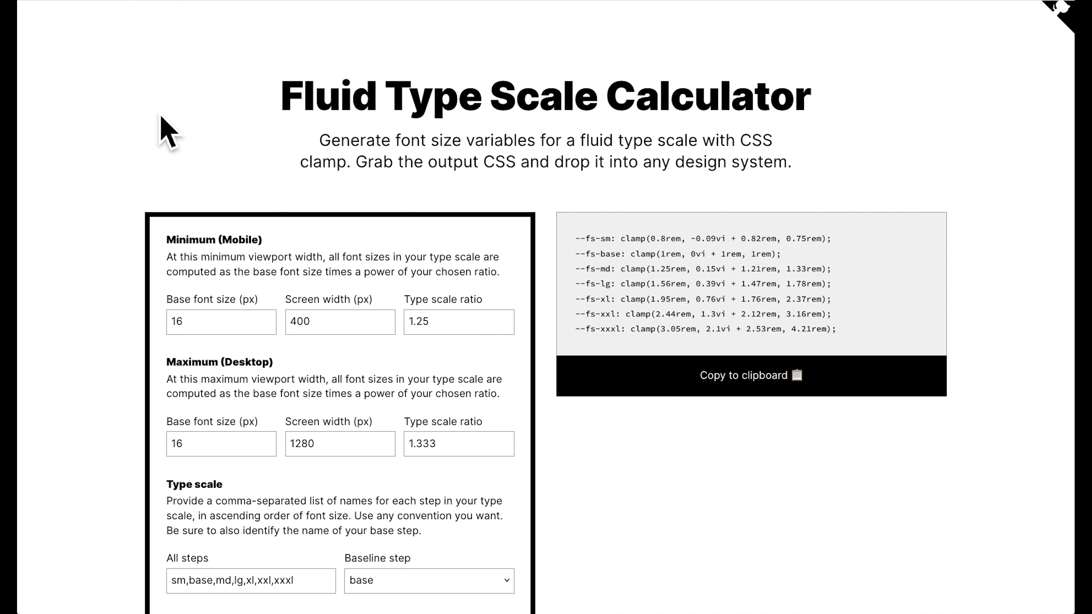
{"action": "scroll", "coordinate": [161, 117], "scroll_direction": "down", "scroll_amount": 2}
{"action": "left_click", "coordinate": [190, 236]}
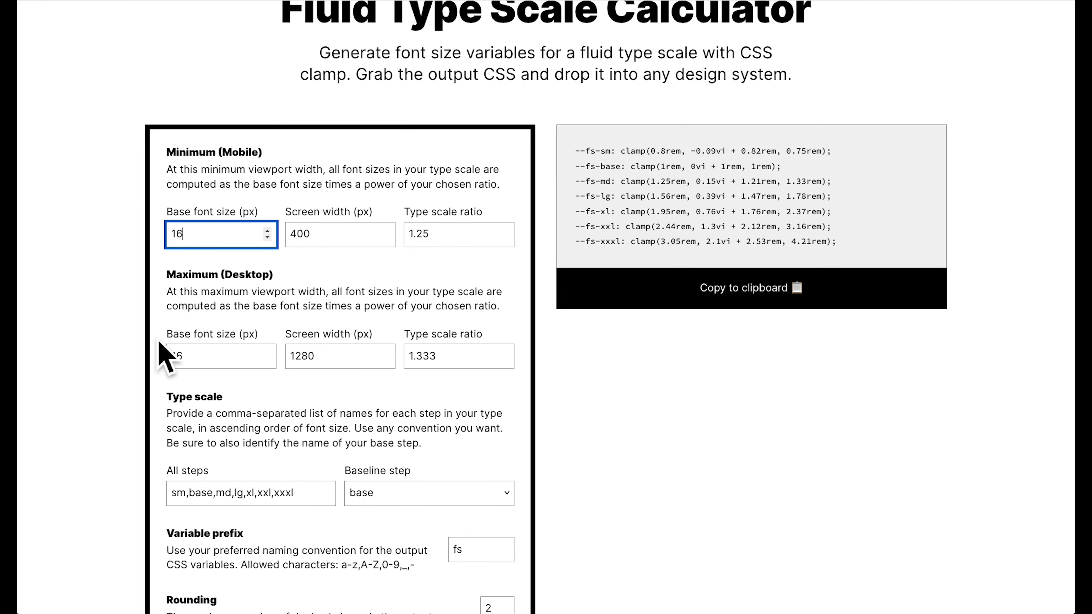
{"action": "key", "text": "BackSpace"}
{"action": "type", "text": "4"}
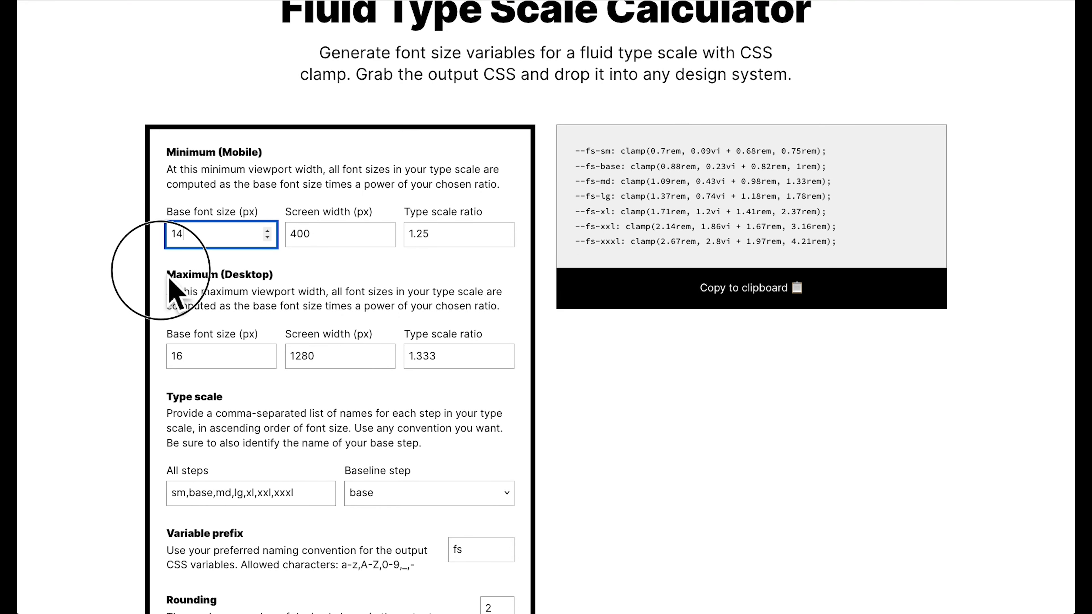
Step: Set the maximum (desktop) base font size to 18 px
{"action": "left_click", "coordinate": [214, 357]}
{"action": "key", "text": "BackSpace"}
{"action": "type", "text": "6"}
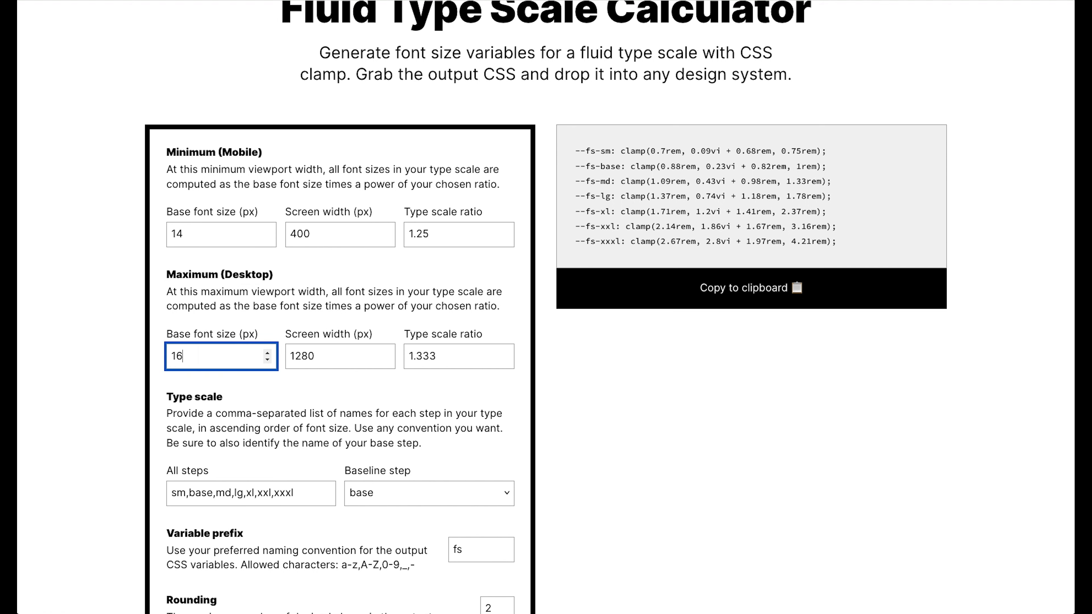
{"action": "key", "text": "BackSpace"}
{"action": "type", "text": "8"}
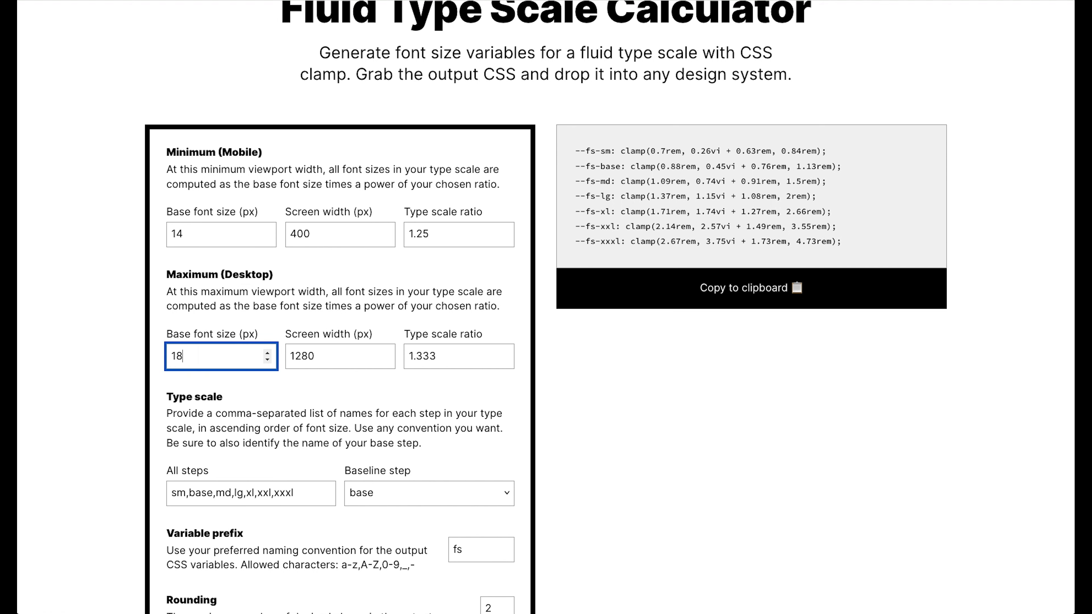
Step: Try a maximum base font size of 180 px and restore it to 18 px
{"action": "type", "text": "180"}
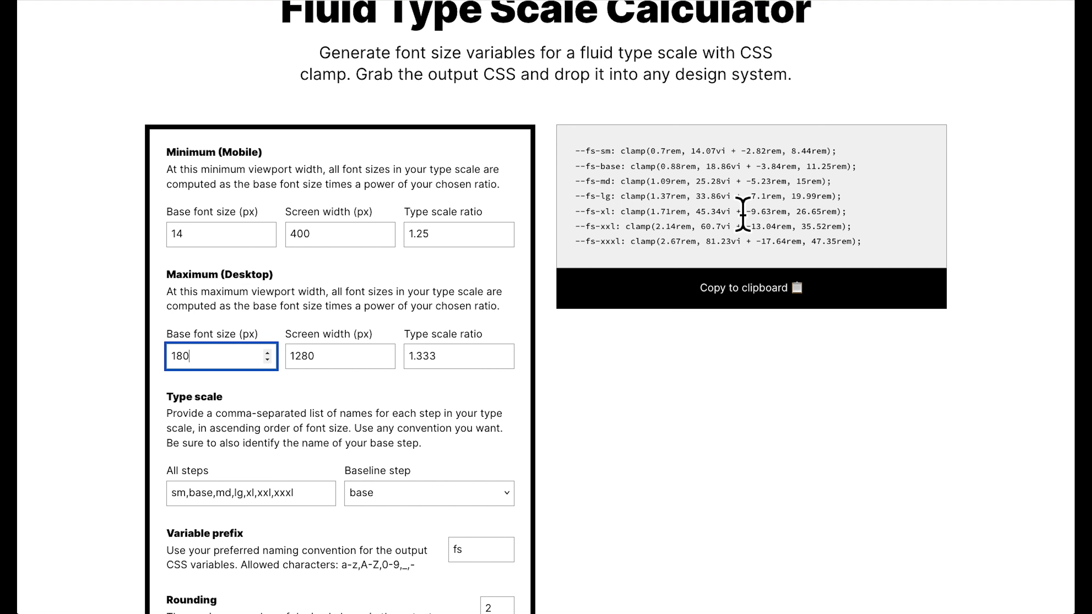
{"action": "left_click", "coordinate": [221, 374]}
{"action": "left_click", "coordinate": [218, 361]}
{"action": "key", "text": "BackSpace"}
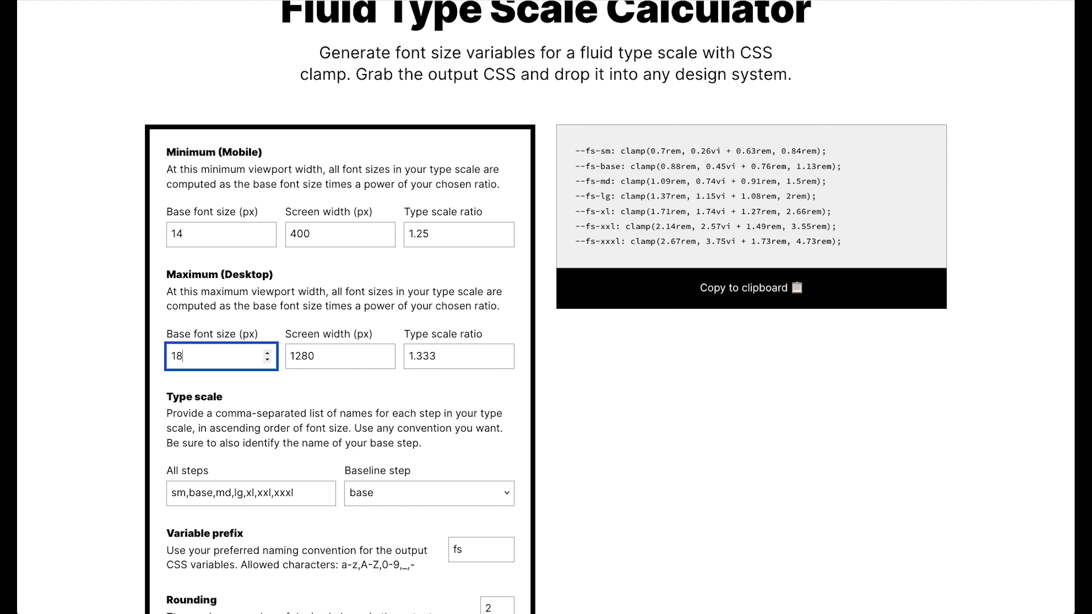
{"action": "left_click_drag", "start_coordinate": [117, 227], "coordinate": [224, 212]}
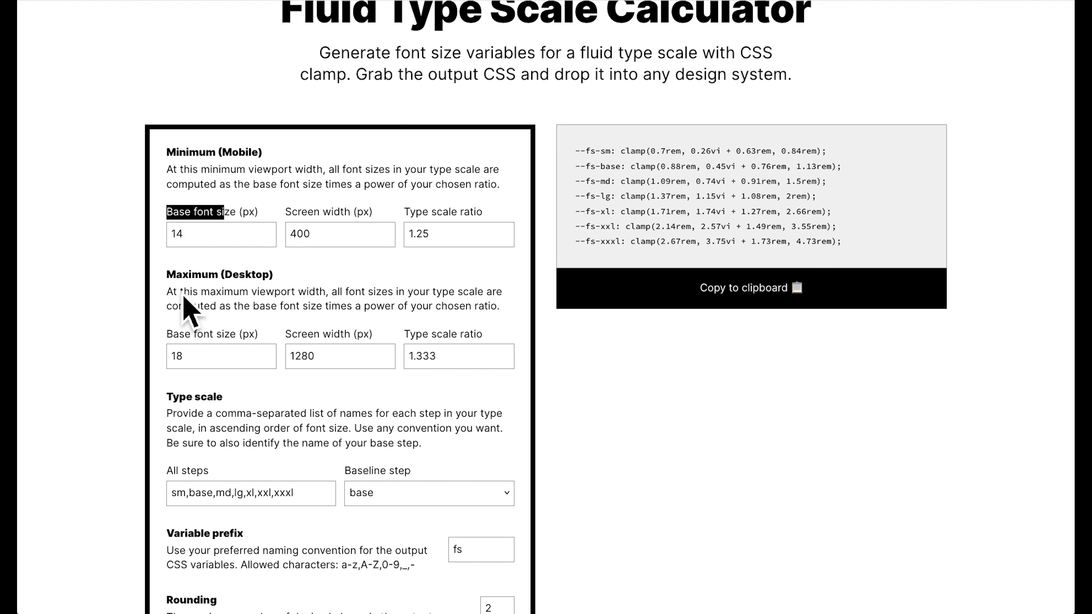
{"action": "left_click_drag", "start_coordinate": [169, 325], "coordinate": [236, 329]}
{"action": "left_click", "coordinate": [243, 334]}
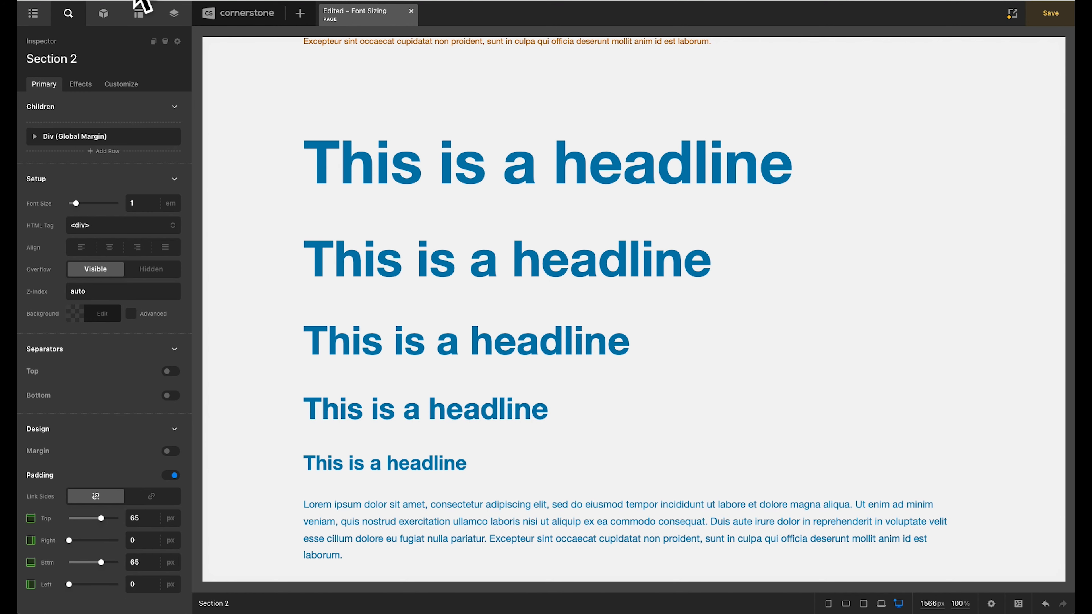
Step: Switch back to Cornerstone and examine the root font size breakpoints in the global typography options
{"action": "left_click", "coordinate": [174, 19]}
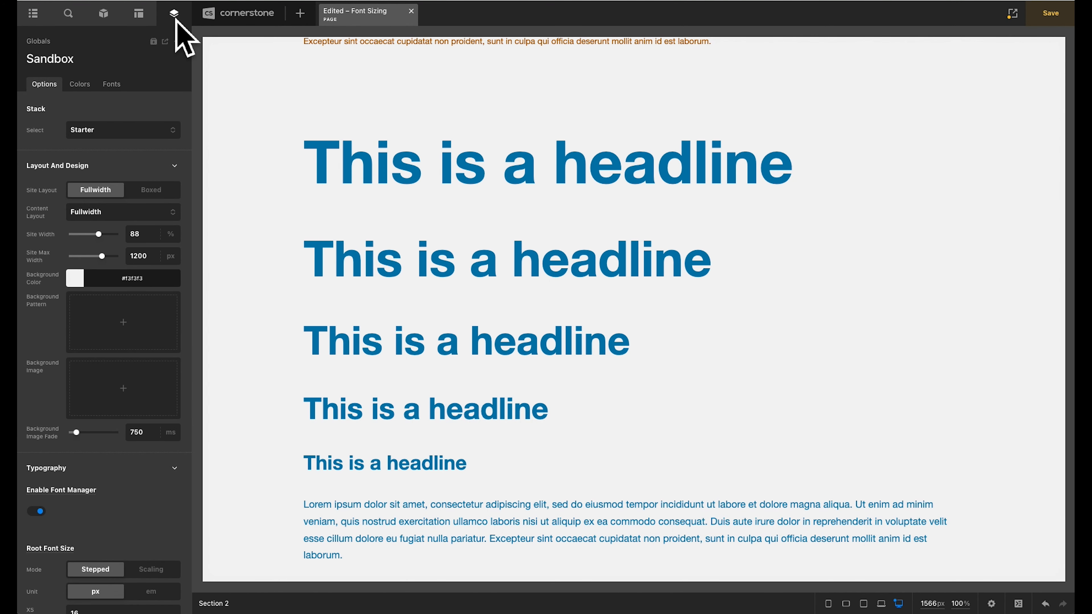
{"action": "scroll", "coordinate": [112, 279], "scroll_direction": "down", "scroll_amount": 3}
{"action": "scroll", "coordinate": [110, 278], "scroll_direction": "down", "scroll_amount": 4}
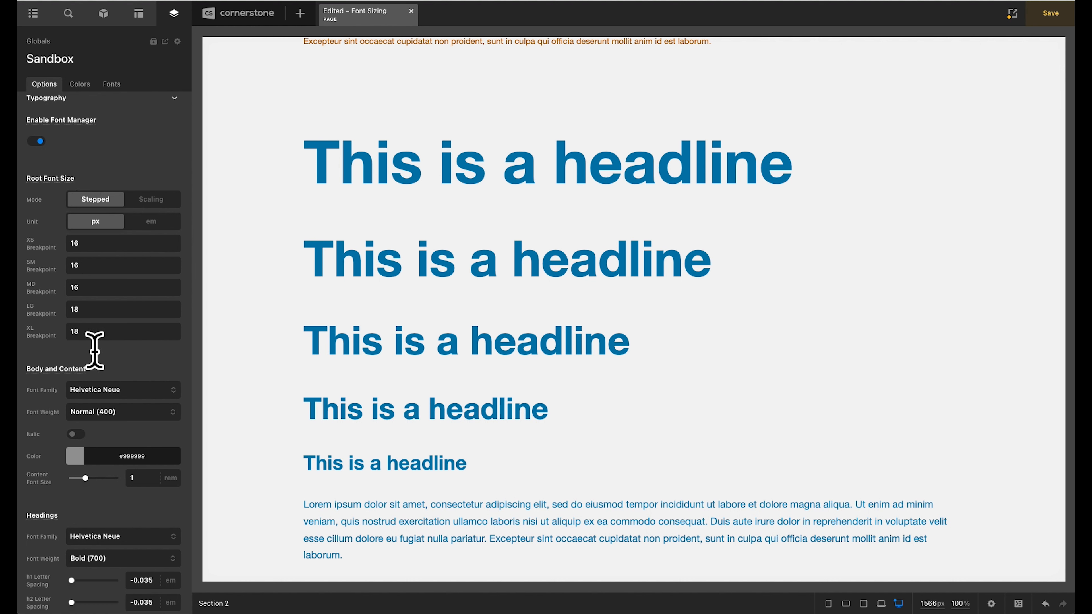
Step: Review the root font sizes of the individual breakpoints from LG down to XS
{"action": "double_click", "coordinate": [86, 333]}
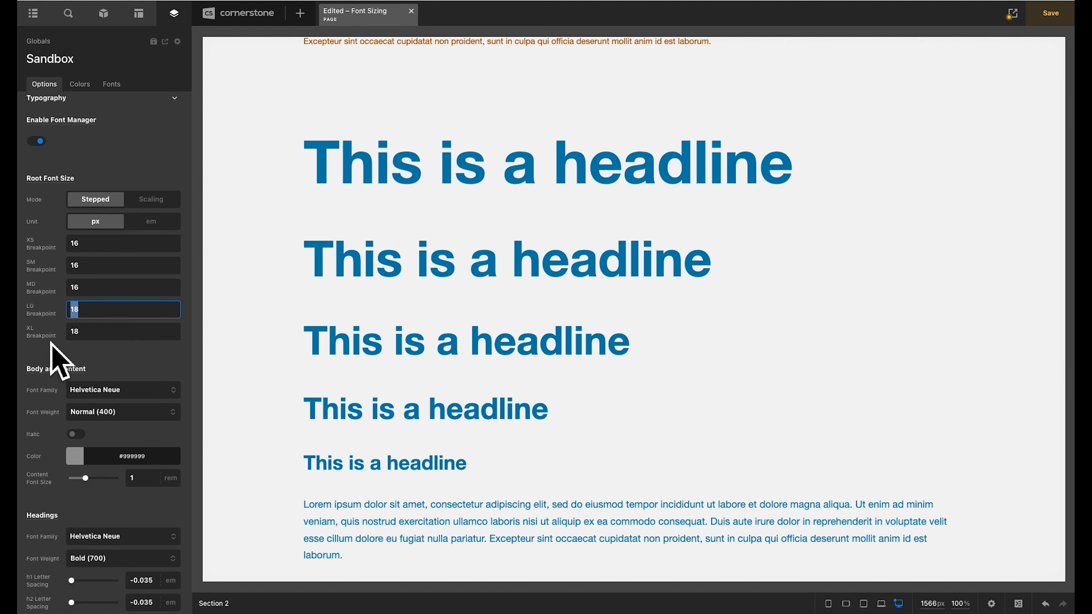
{"action": "left_click", "coordinate": [87, 289]}
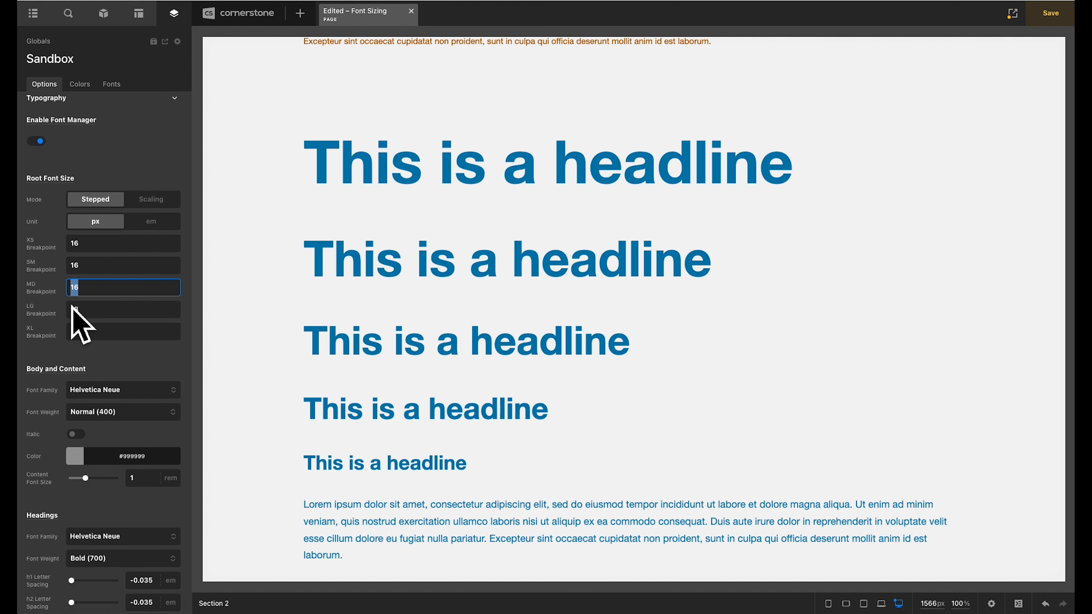
{"action": "double_click", "coordinate": [79, 269]}
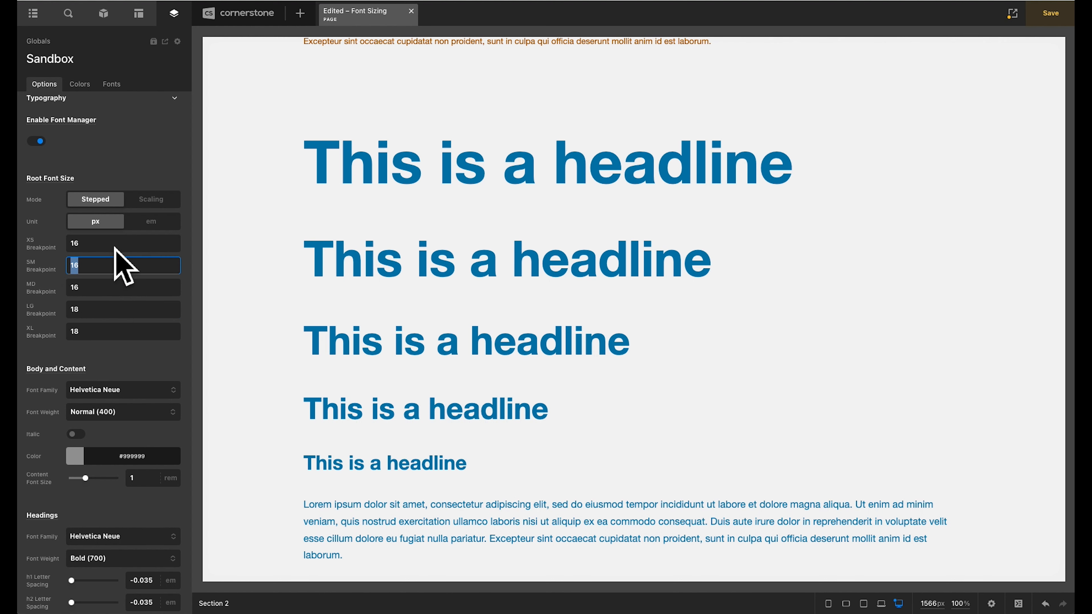
{"action": "key", "text": "shift+Tab"}
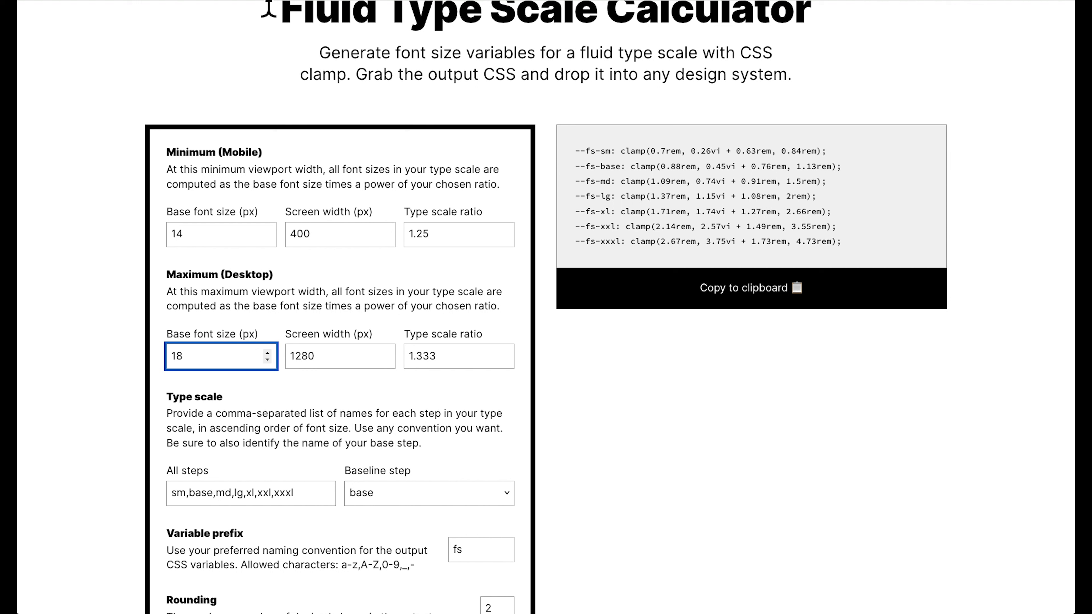
Step: Switch to the Fluid Type Scale Calculator and set the minimum (mobile) base font size to 16 px
{"action": "double_click", "coordinate": [225, 236]}
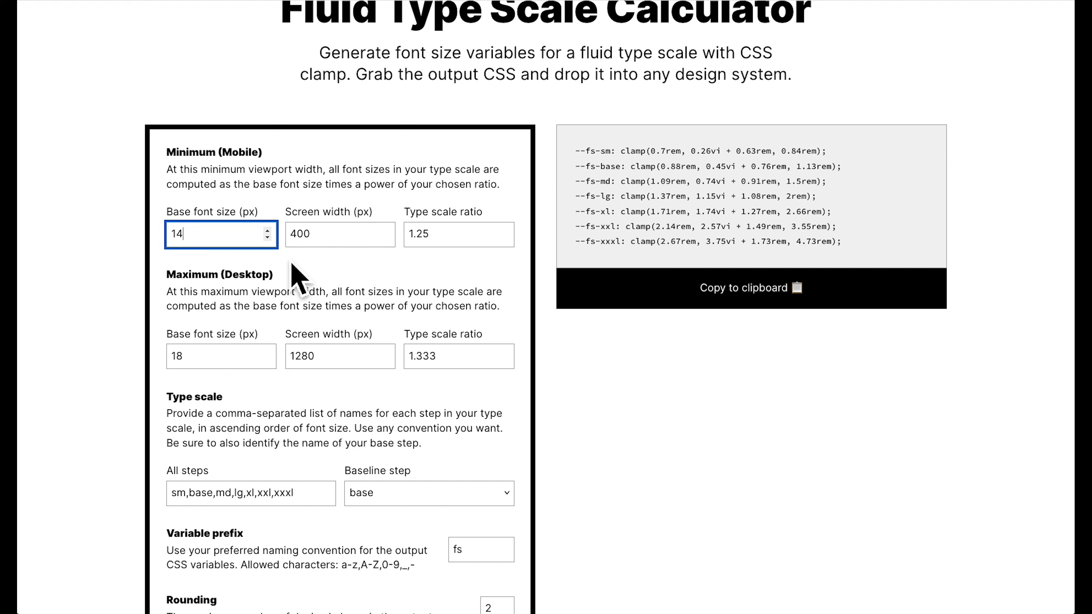
{"action": "type", "text": "16"}
{"action": "left_click", "coordinate": [203, 365]}
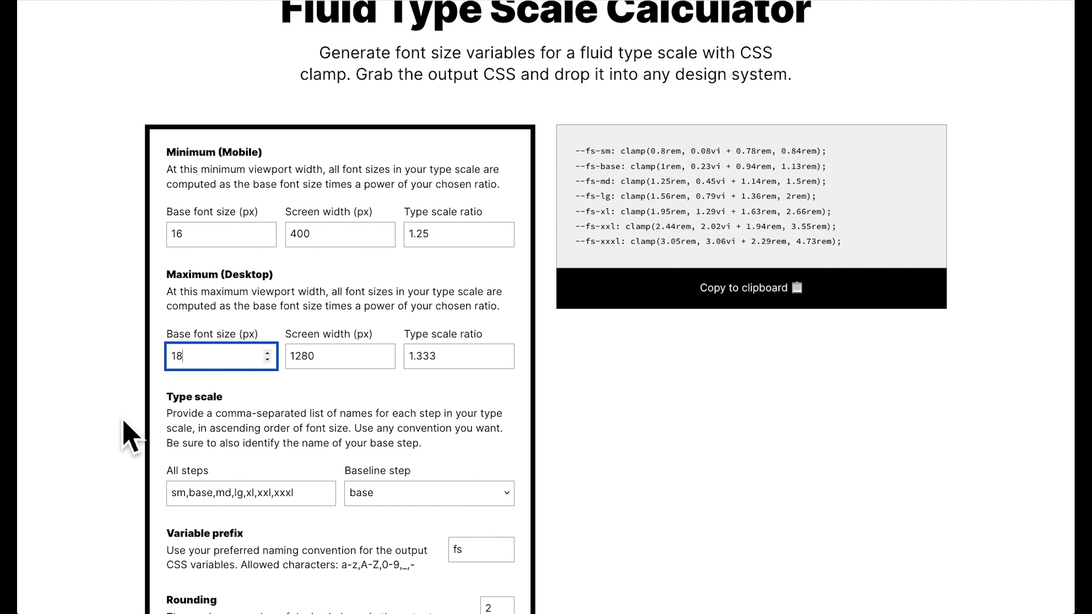
{"action": "scroll", "coordinate": [124, 424], "scroll_direction": "down", "scroll_amount": 3}
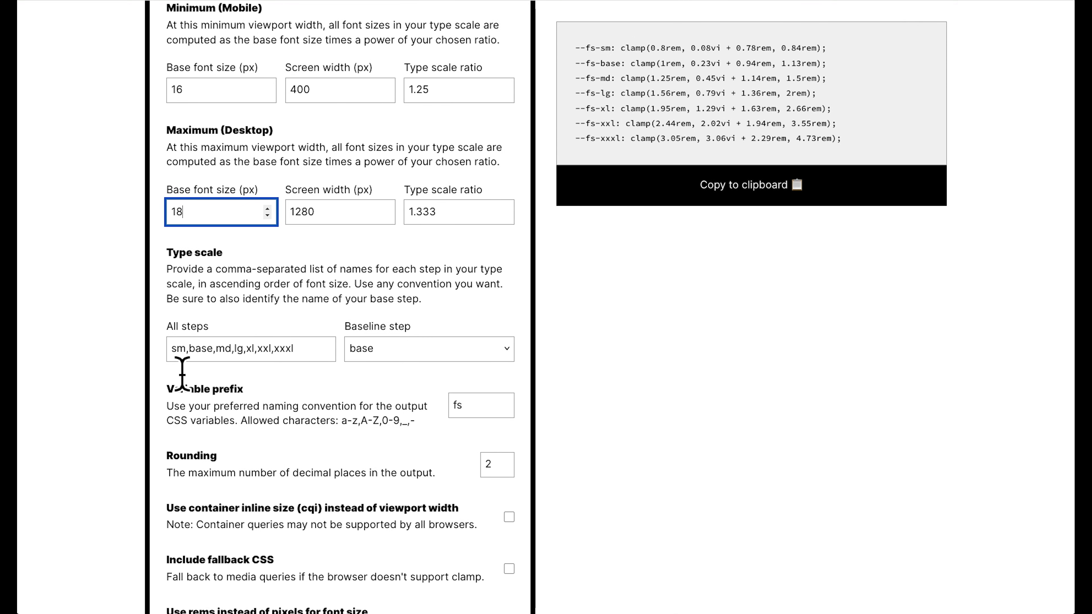
Step: Add an xs step ahead of sm in the type scale's list of steps
{"action": "left_click", "coordinate": [215, 349]}
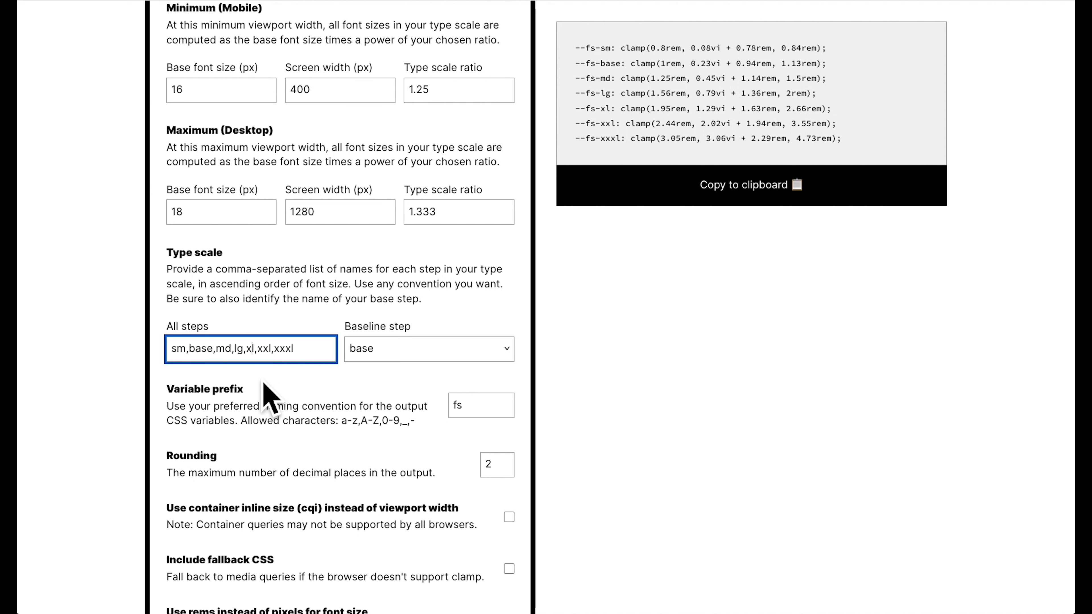
{"action": "left_click", "coordinate": [263, 349]}
{"action": "left_click", "coordinate": [280, 349]}
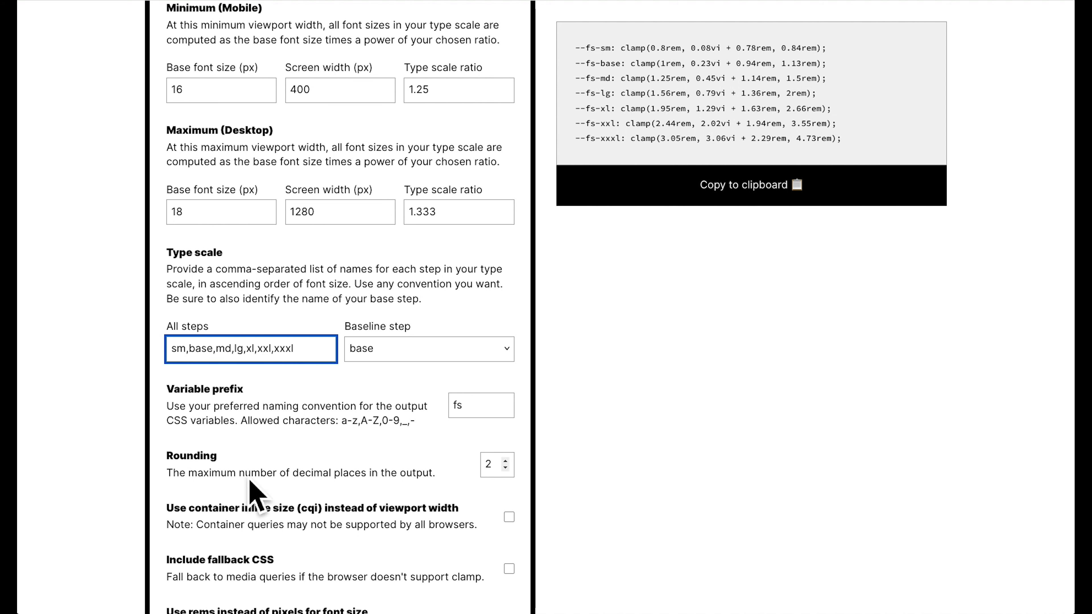
{"action": "key", "text": "ctrl+a"}
{"action": "key", "text": "Left"}
{"action": "type", "text": "xs,"}
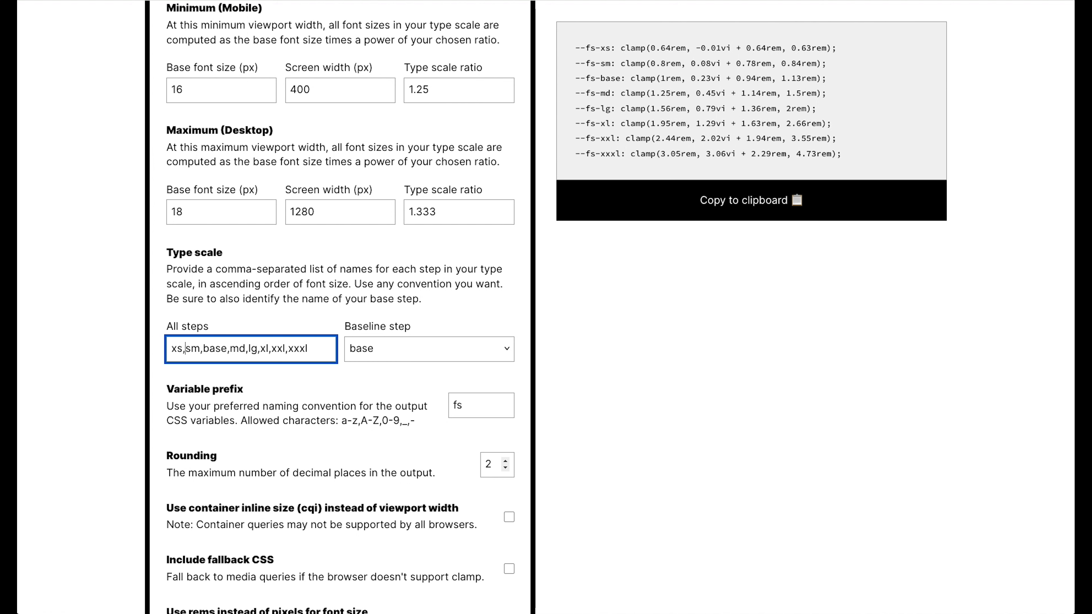
{"action": "left_click", "coordinate": [620, 228]}
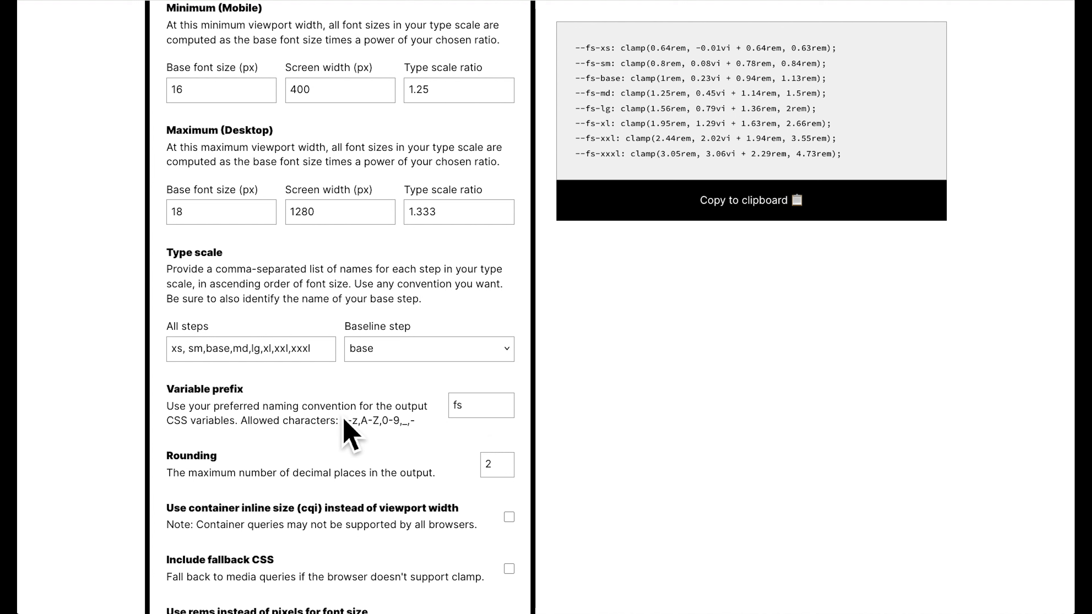
Step: Add an xxs step at the start of the type scale's list of steps
{"action": "left_click", "coordinate": [239, 349]}
{"action": "key", "text": "super+a"}
{"action": "key", "text": "Left"}
{"action": "type", "text": "xxs,"}
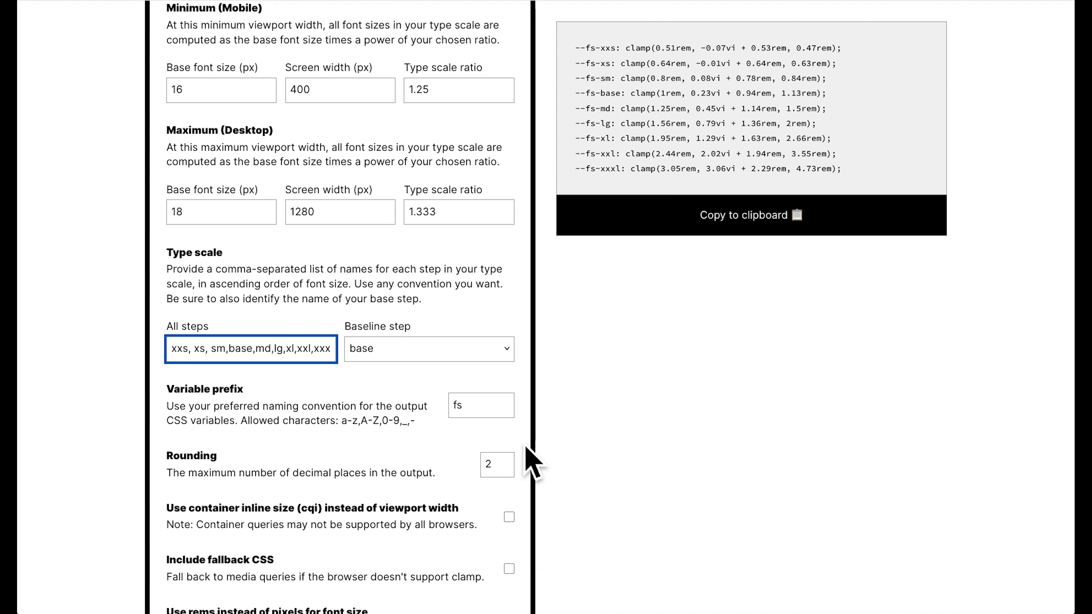
Step: Look through the available baseline steps and keep base selected
{"action": "left_click_drag", "start_coordinate": [342, 336], "coordinate": [460, 349]}
{"action": "left_click", "coordinate": [456, 339]}
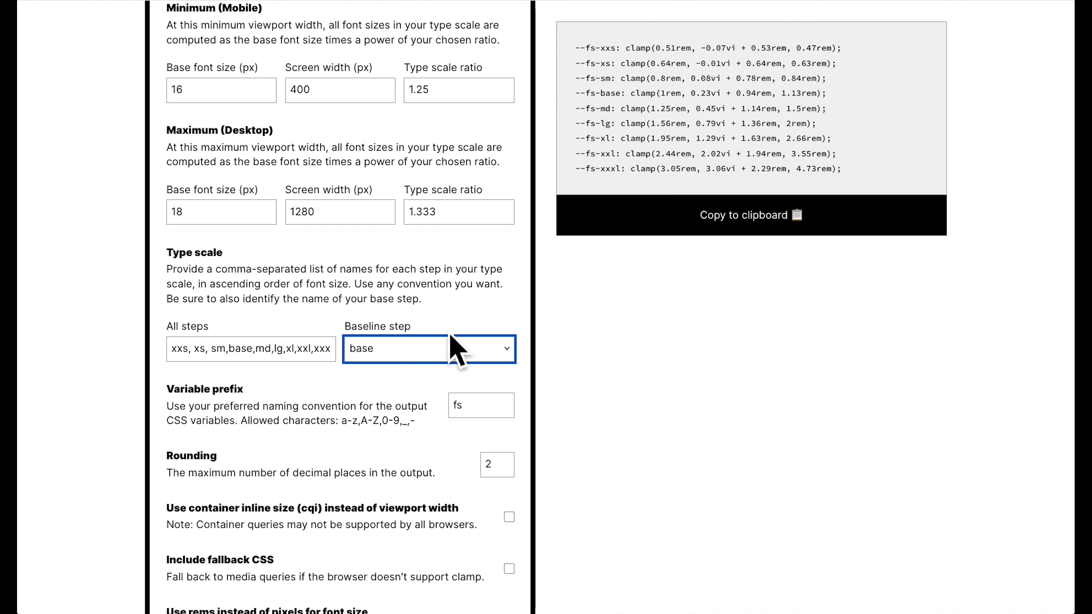
{"action": "left_click", "coordinate": [382, 361]}
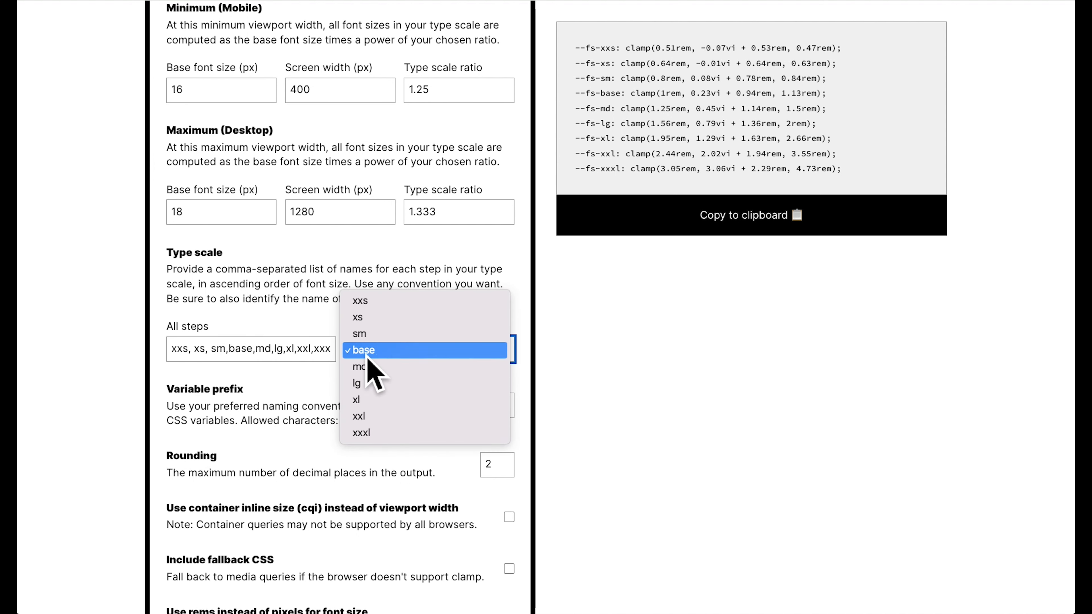
{"action": "left_click", "coordinate": [443, 352]}
Step: Set the prefix of the generated CSS variables to cs
{"action": "left_click_drag", "start_coordinate": [169, 390], "coordinate": [292, 395]}
{"action": "left_click", "coordinate": [292, 395]}
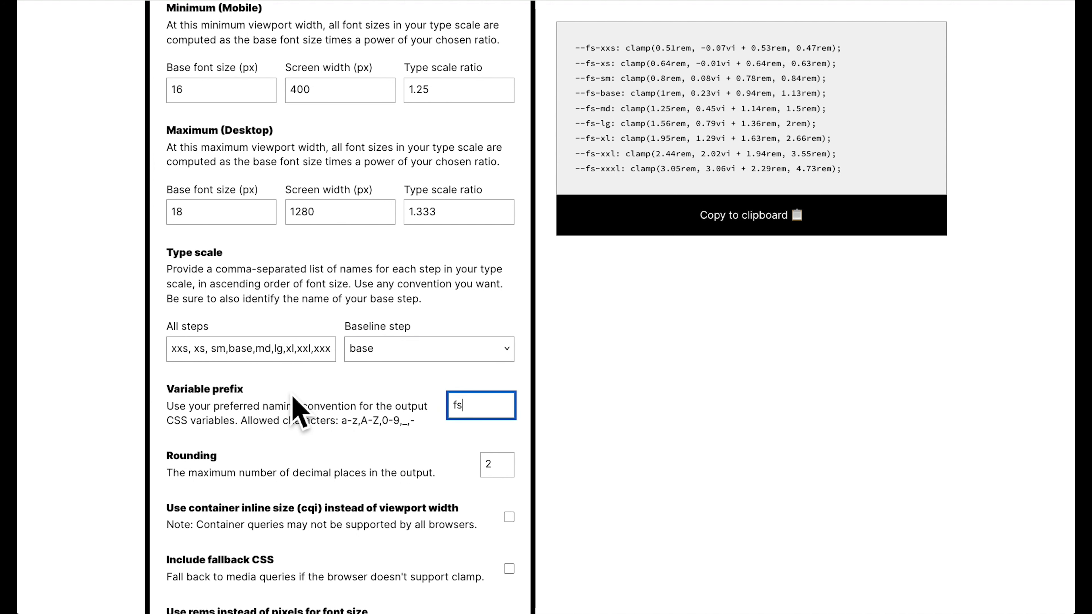
{"action": "type", "text": "cs"}
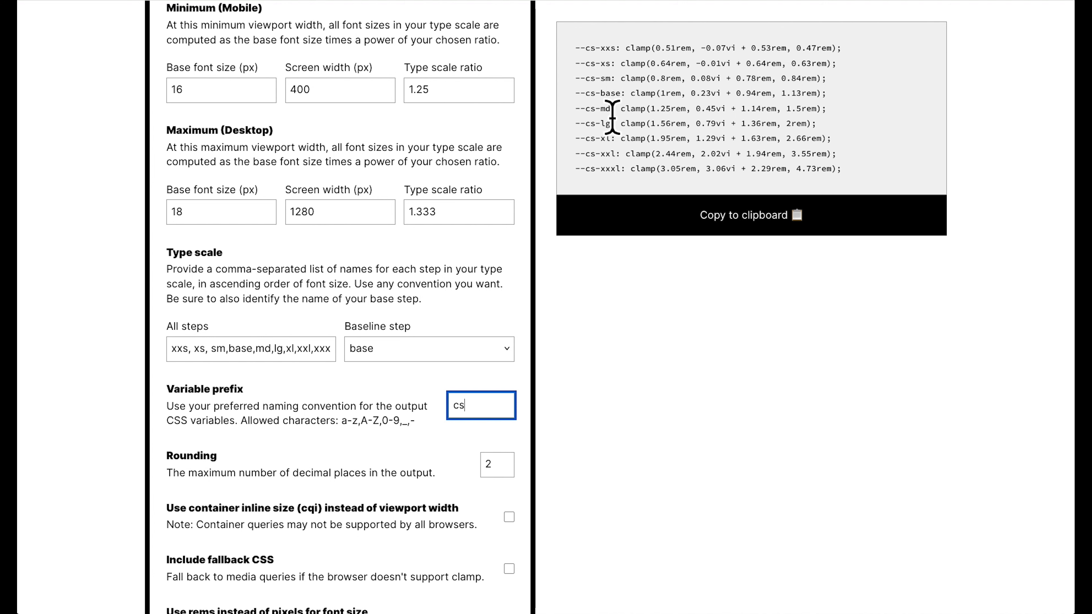
Step: Remove the xxs and xs steps from the type scale's list, leaving sm as the first step
{"action": "left_click", "coordinate": [216, 355]}
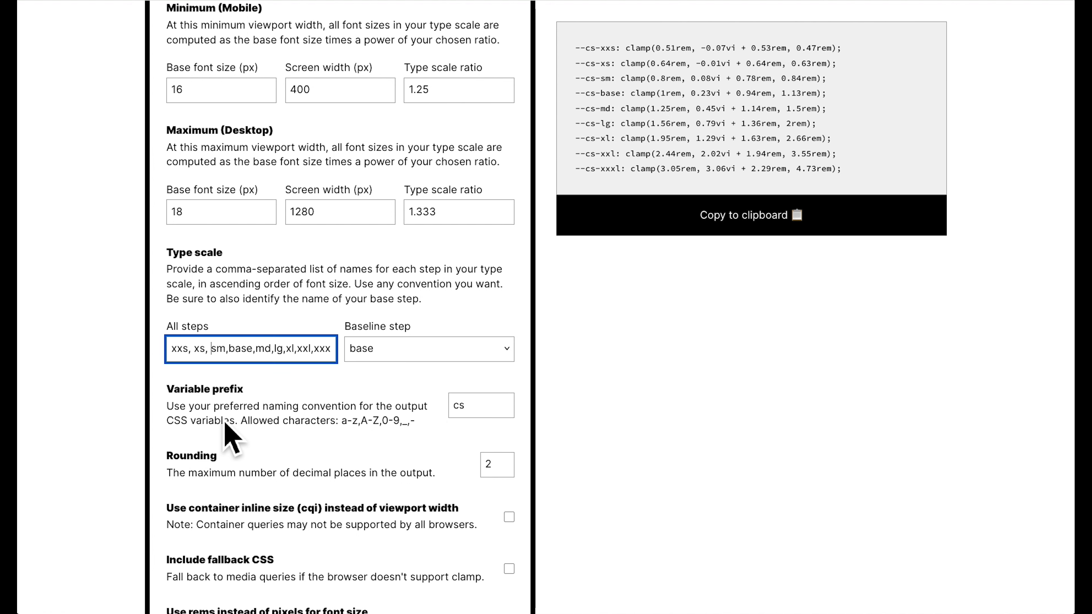
{"action": "key", "text": "shift+Home"}
{"action": "key", "text": "BackSpace"}
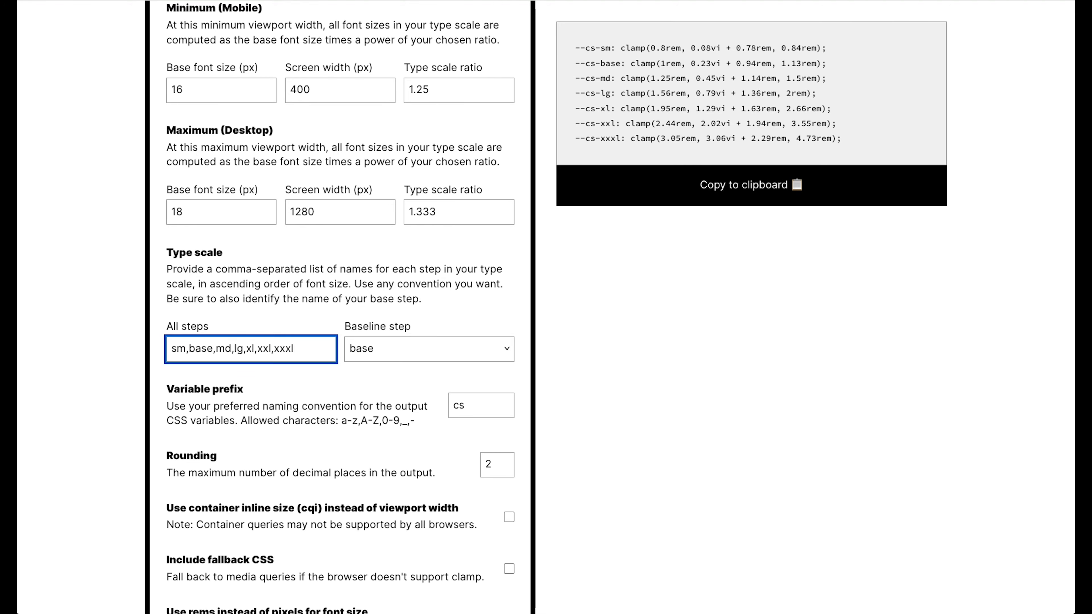
Step: Copy the generated CSS clamp variables to the clipboard
{"action": "key", "text": "Tab"}
{"action": "scroll", "coordinate": [318, 531], "scroll_direction": "down", "scroll_amount": 7}
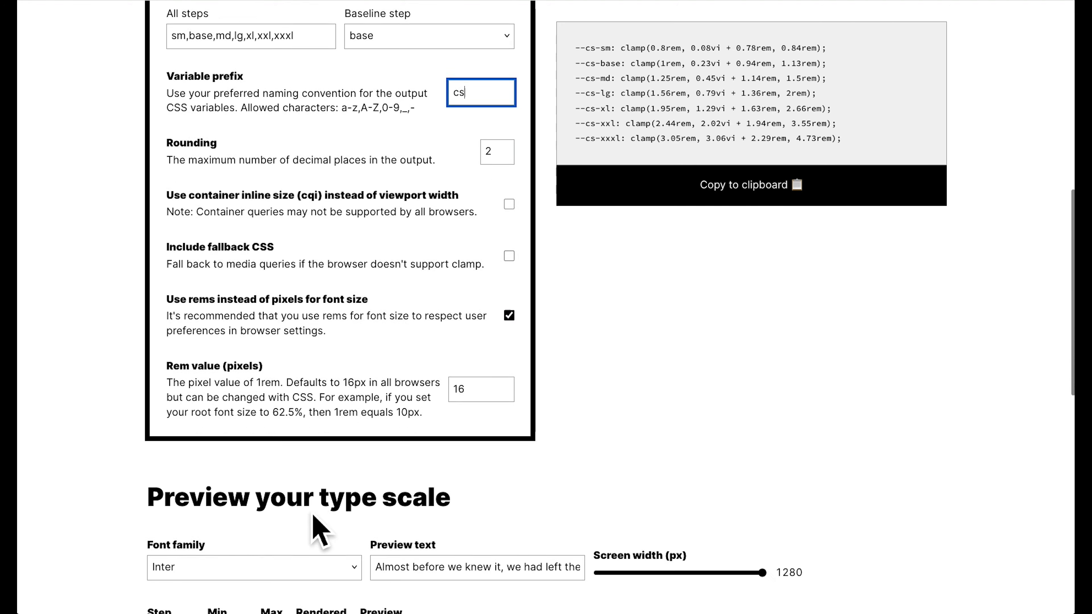
{"action": "scroll", "coordinate": [316, 534], "scroll_direction": "up", "scroll_amount": 4}
{"action": "scroll", "coordinate": [315, 533], "scroll_direction": "up", "scroll_amount": 5}
{"action": "left_click", "coordinate": [745, 397]}
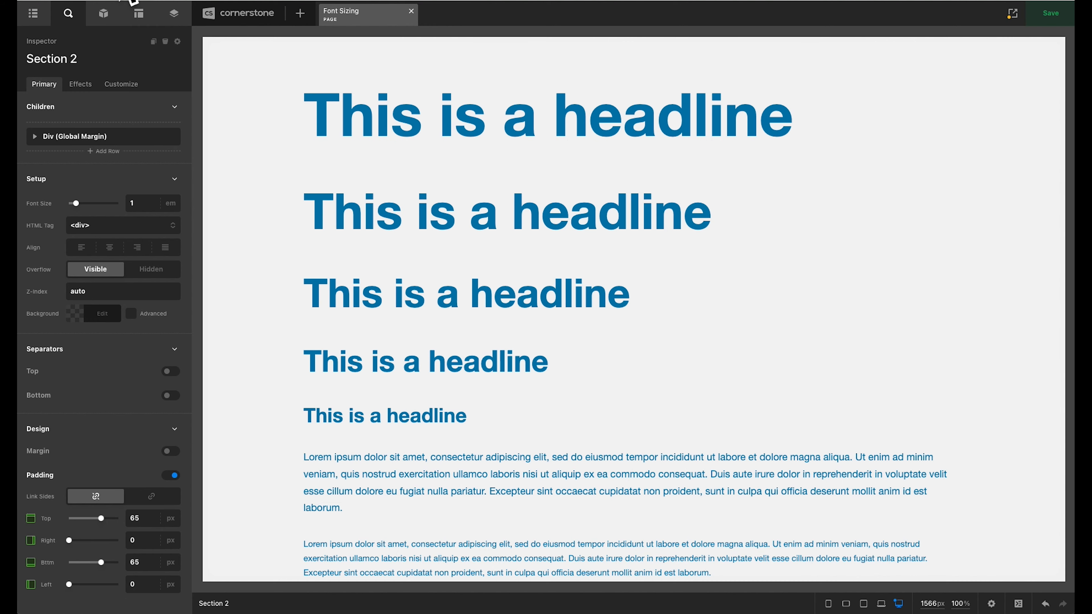
Step: Switch to Cornerstone and paste the clamp variables from --cs-sm to --cs-xxxl into a :root rule in the Global CSS
{"action": "left_click", "coordinate": [1019, 604]}
{"action": "left_click", "coordinate": [682, 296]}
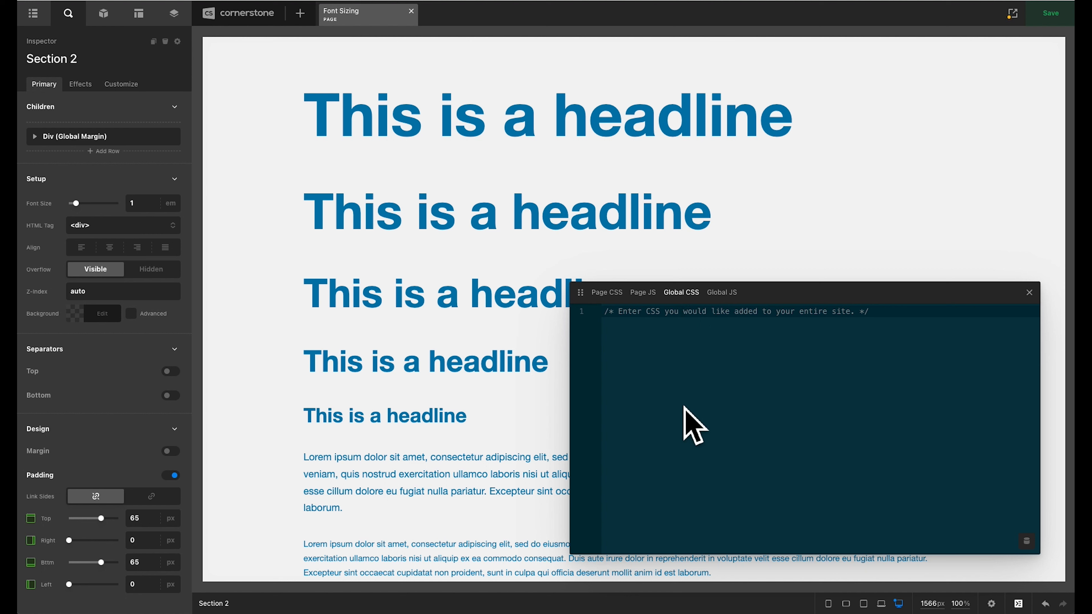
{"action": "type", "text": ":root {"}
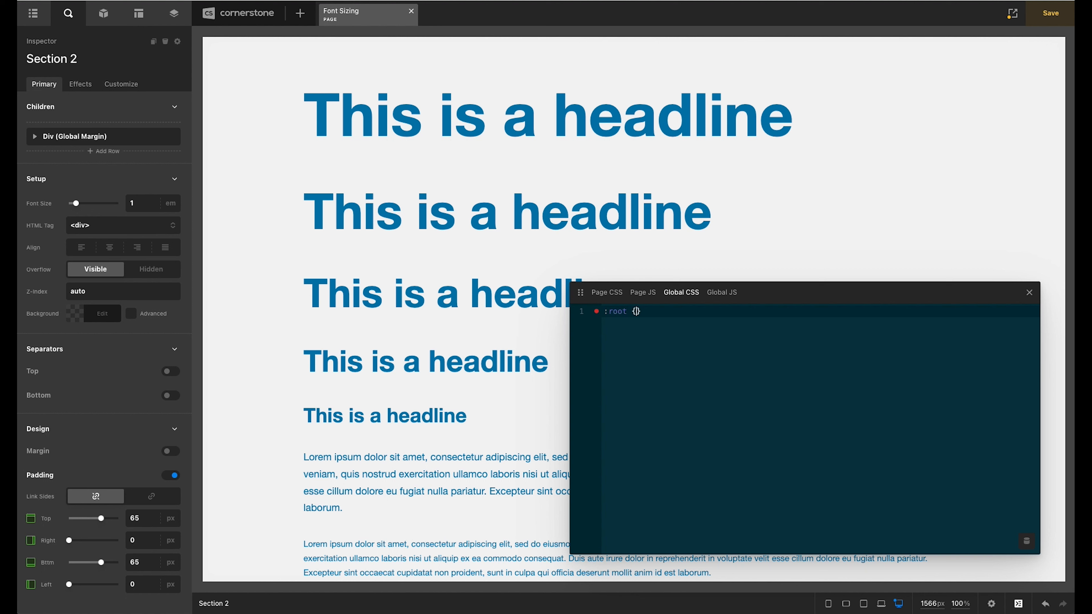
{"action": "key", "text": "Return"}
{"action": "type", "text": "--cs-sm: clamp(0.8rem, 0.08vi + 0.78rem, 0.84rem); --cs-base: clamp(1rem, 0.23vi + 0.94rem, 1.13rem); --cs-md: clamp(1.25rem, 0.45vi + 1.14rem, 1.5rem); --cs-lg: clamp(1.56rem, 0.79vi + 1.36rem, 2rem); --cs-xl: clamp(1.95rem, 1.29vi + 1.63rem, 2.66rem); --cs-xxl: clamp(2.44rem, 2.02vi + 1.94rem, 3.55rem); --cs-xxxl: clamp(3.05rem, 3.06vi + 2.29rem, 4.73rem);"}
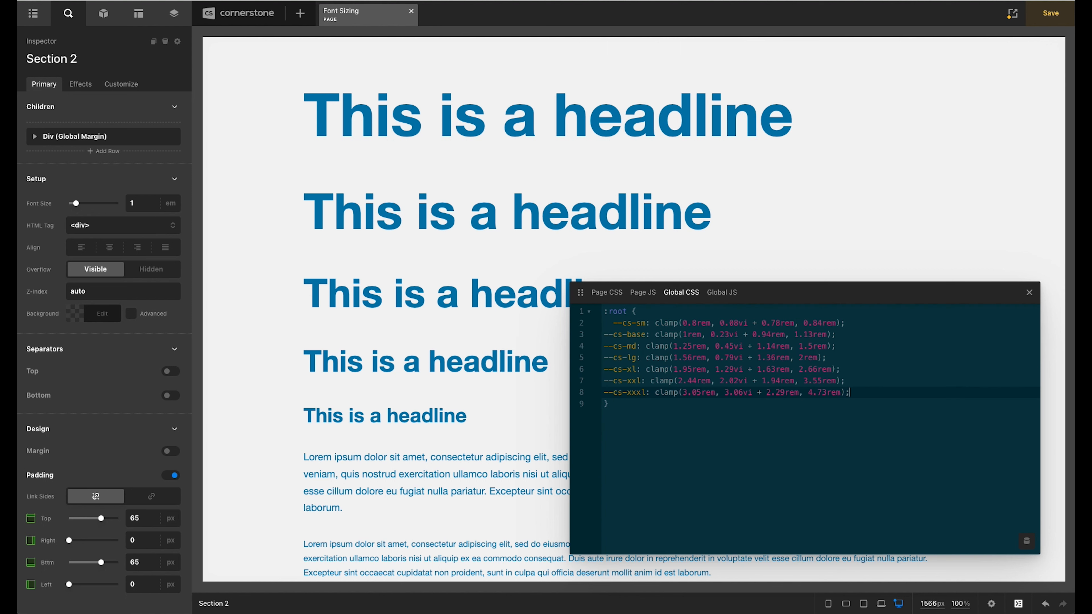
Step: Remove the extra indentation before --cs-sm so it lines up with the other variables in the :root rule
{"action": "key", "text": "Up"}
{"action": "key", "text": "Up"}
{"action": "key", "text": "Up"}
{"action": "key", "text": "Up"}
{"action": "key", "text": "Up"}
{"action": "key", "text": "Up"}
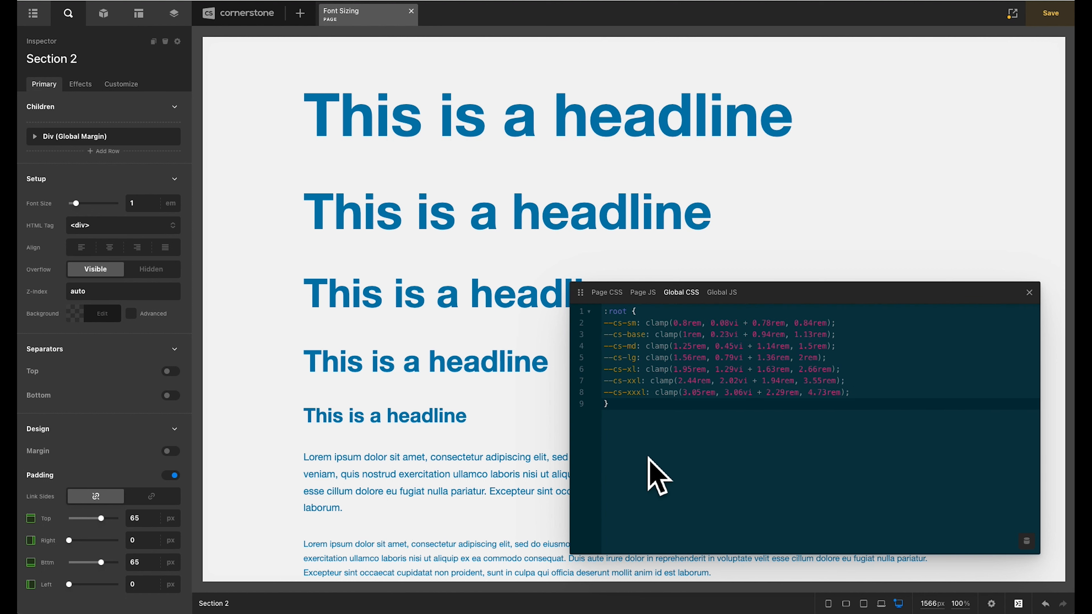
Step: Examine the --cs variables inside the :root rule of the Global CSS
{"action": "left_click", "coordinate": [818, 405]}
{"action": "left_click_drag", "start_coordinate": [818, 405], "coordinate": [599, 301]}
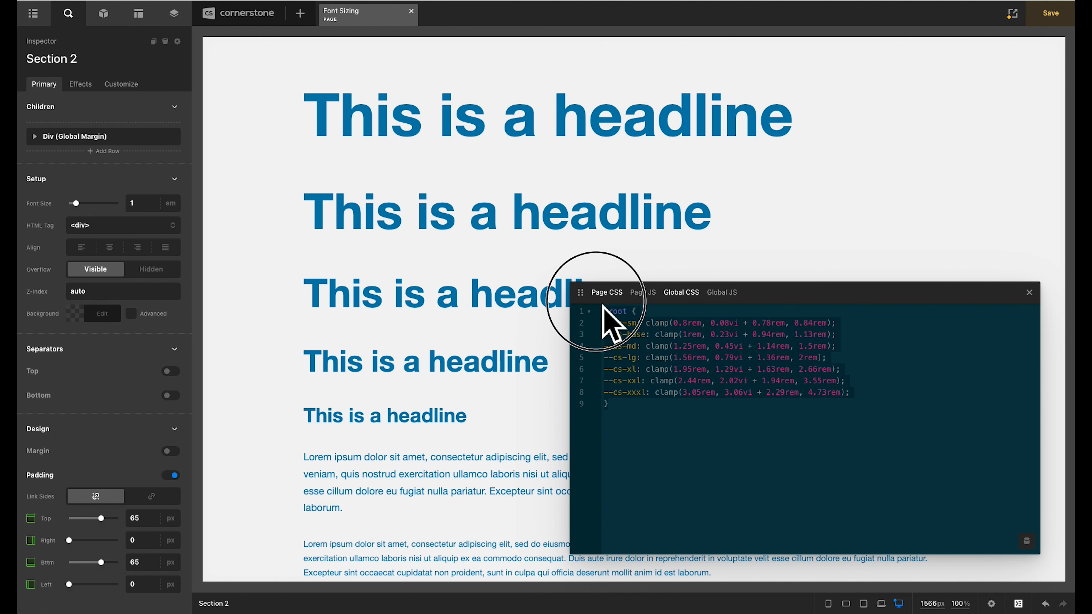
{"action": "left_click", "coordinate": [665, 423]}
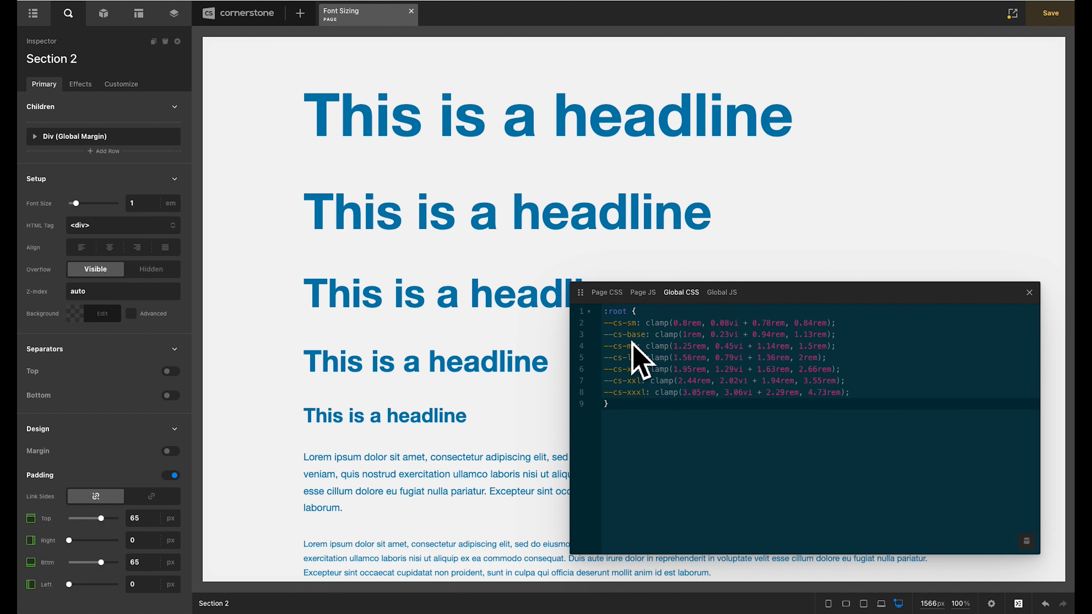
{"action": "left_click", "coordinate": [612, 328]}
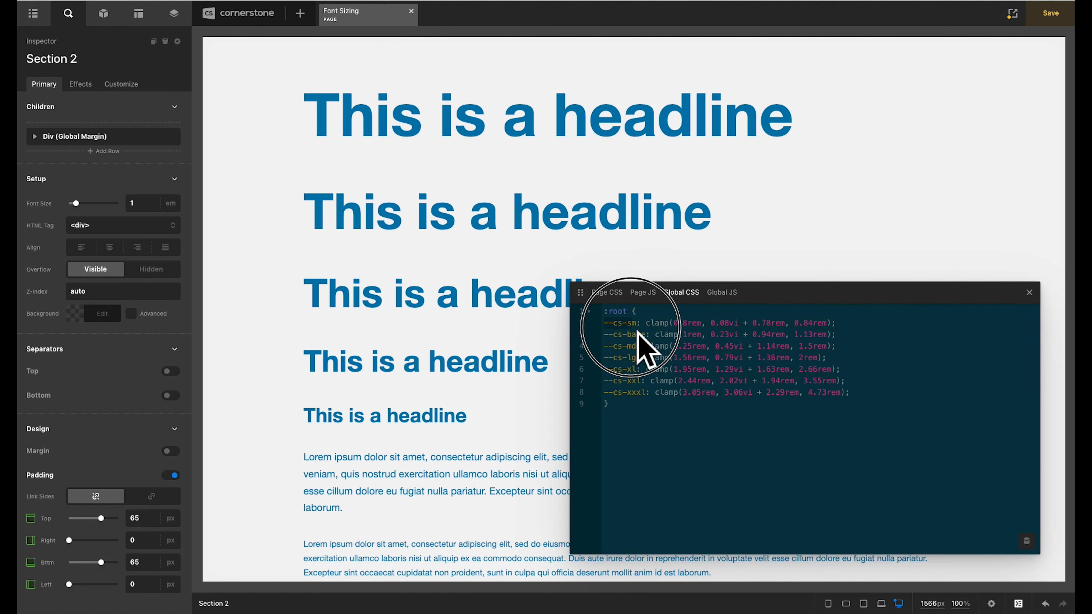
{"action": "left_click", "coordinate": [620, 347]}
{"action": "left_click", "coordinate": [659, 357]}
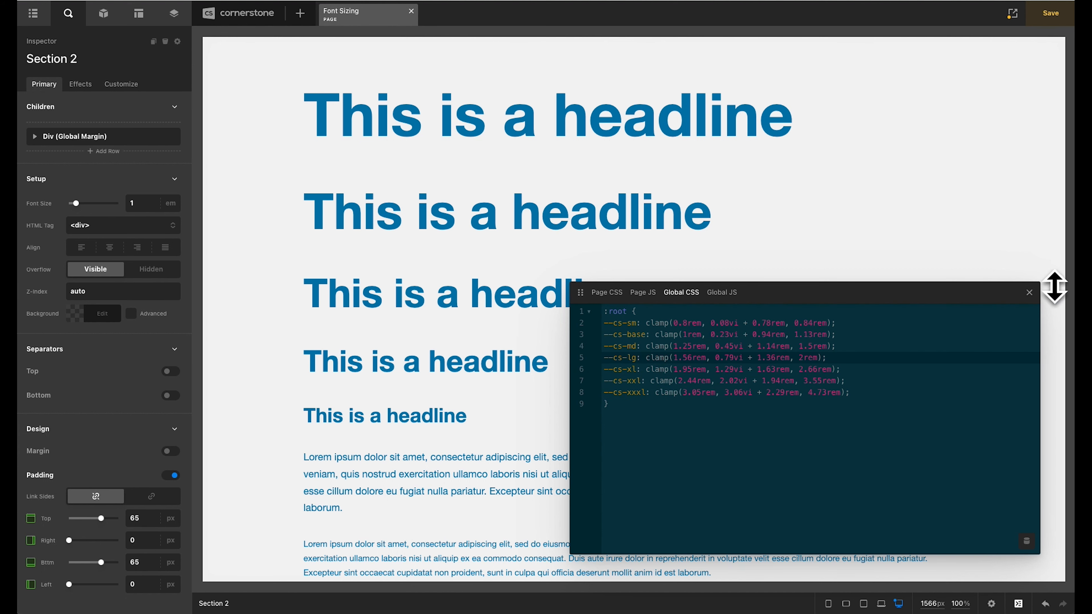
Step: Close the code editor and save the page with the new Global CSS
{"action": "left_click", "coordinate": [1029, 292]}
{"action": "key", "text": "ctrl+s"}
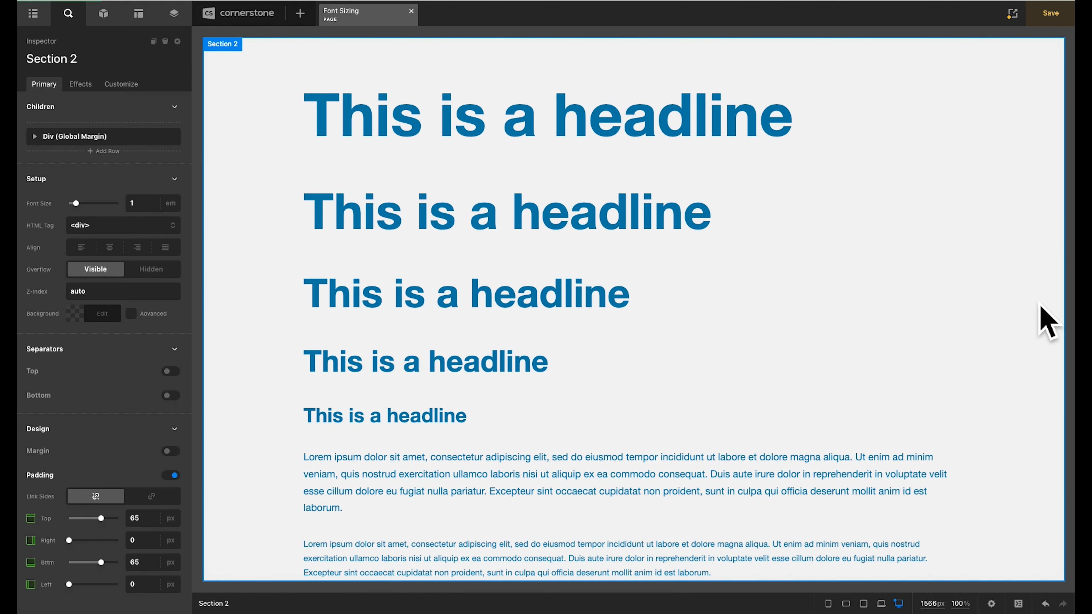
Step: Set the text size of the first h1 headline to var(--cs-xxxl)
{"action": "left_click", "coordinate": [532, 142]}
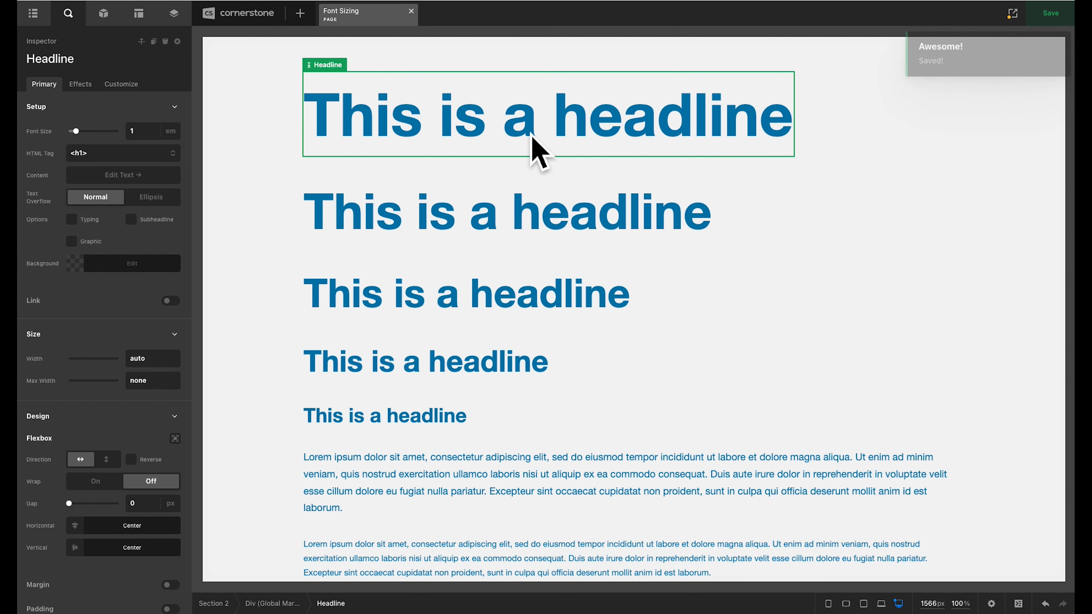
{"action": "left_click", "coordinate": [148, 133]}
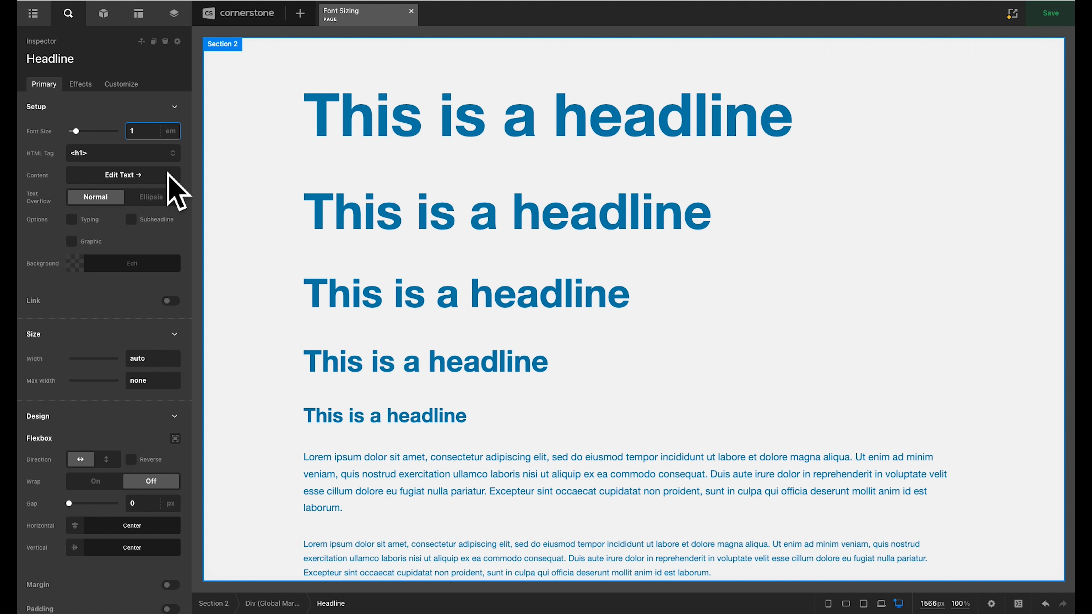
{"action": "scroll", "coordinate": [167, 172], "scroll_direction": "down", "scroll_amount": 10}
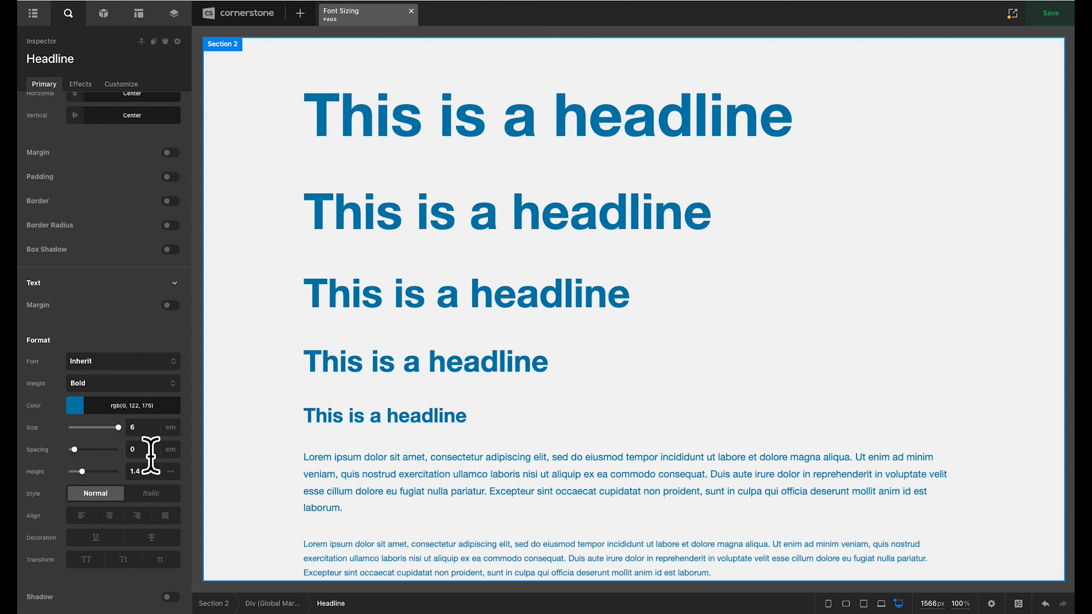
{"action": "left_click", "coordinate": [148, 427]}
{"action": "key", "text": "super+a"}
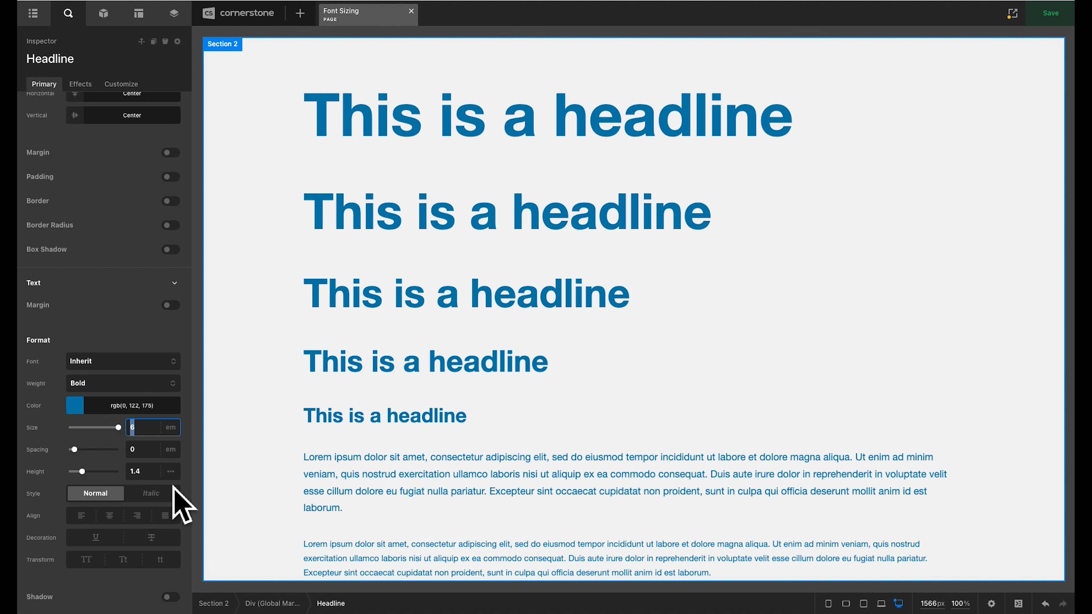
{"action": "type", "text": "var"}
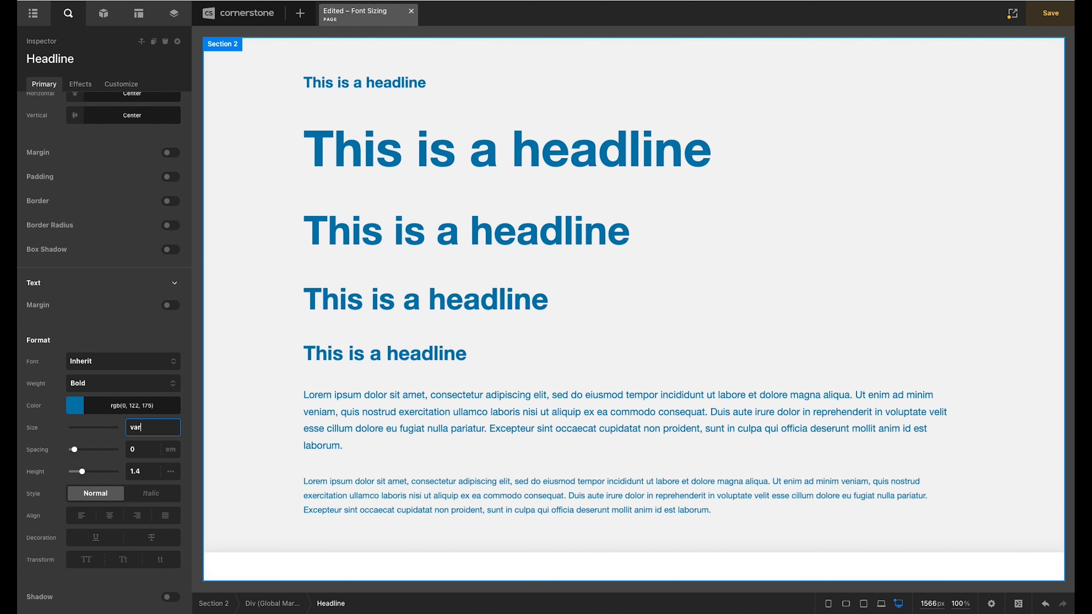
{"action": "type", "text": "(--cs-xxxl)"}
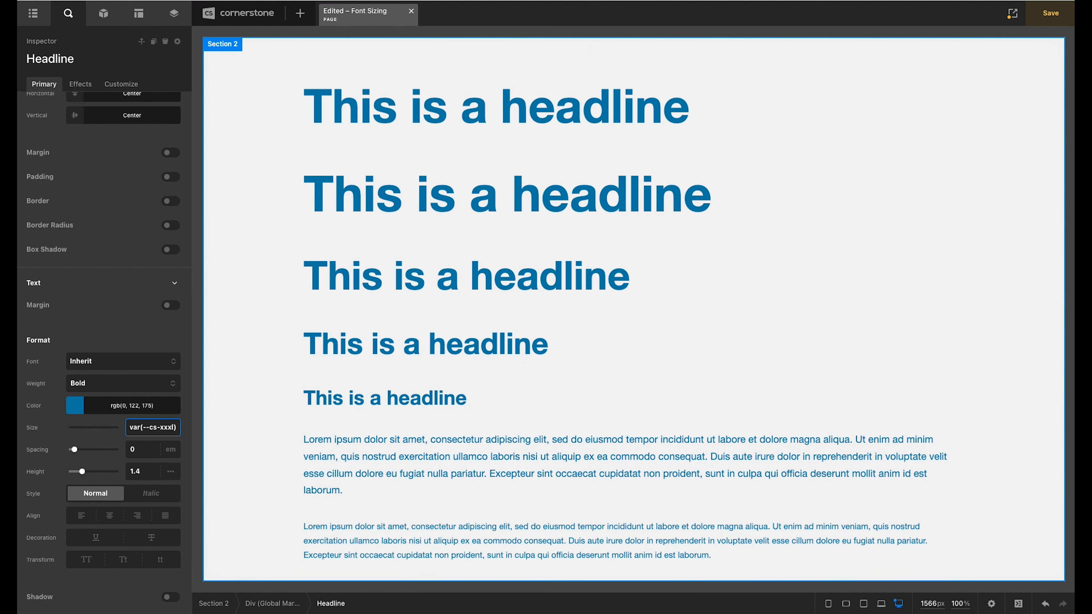
Step: Set the text size of the second headline to var(--cs-xxl)
{"action": "left_click", "coordinate": [434, 198]}
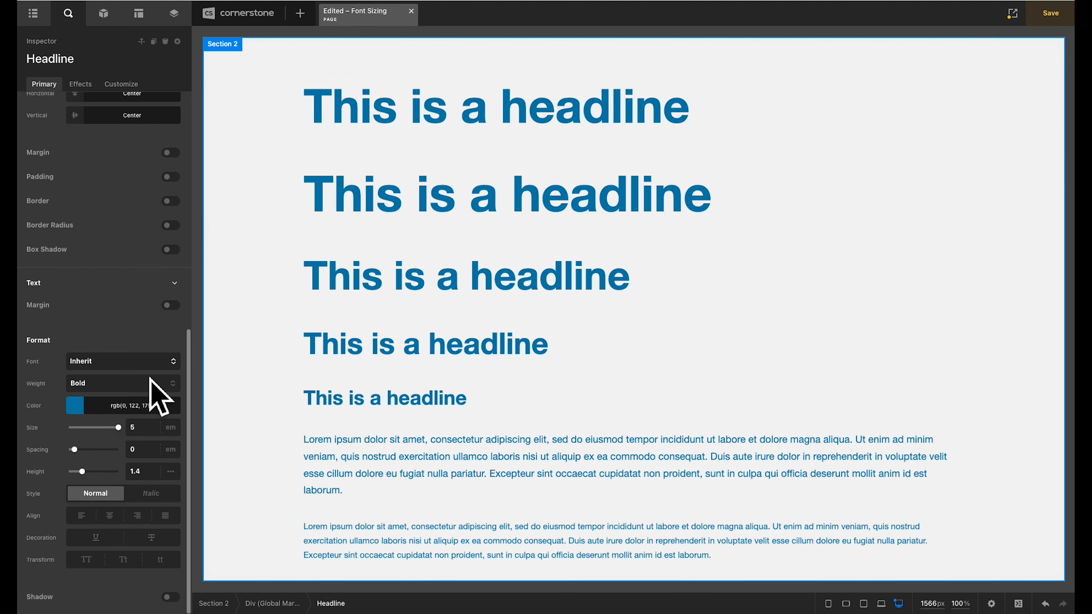
{"action": "left_click", "coordinate": [146, 428]}
{"action": "type", "text": "var("}
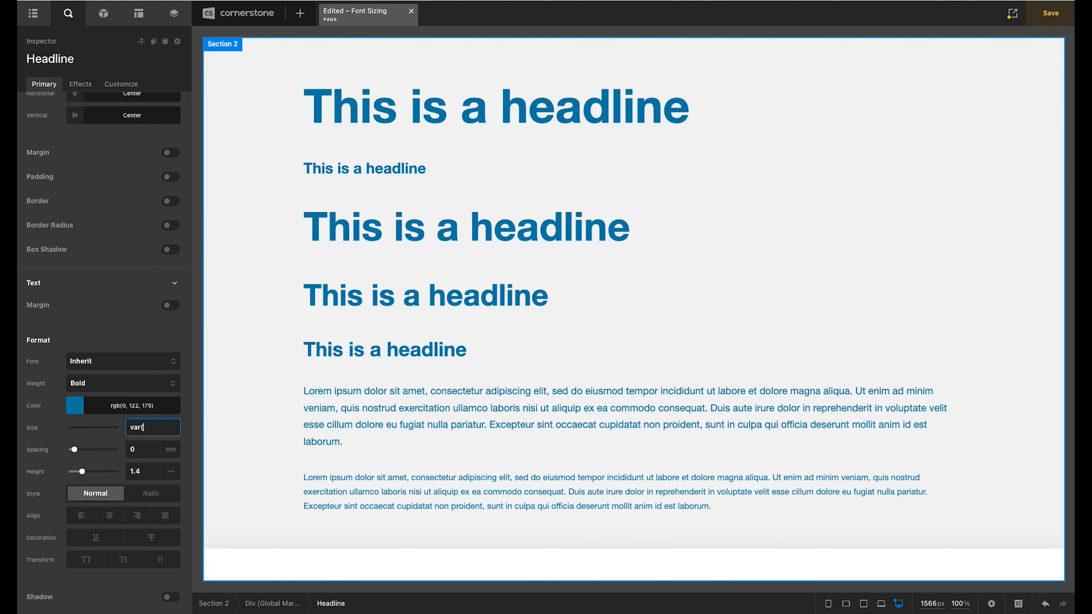
{"action": "type", "text": "--cs-xxl"}
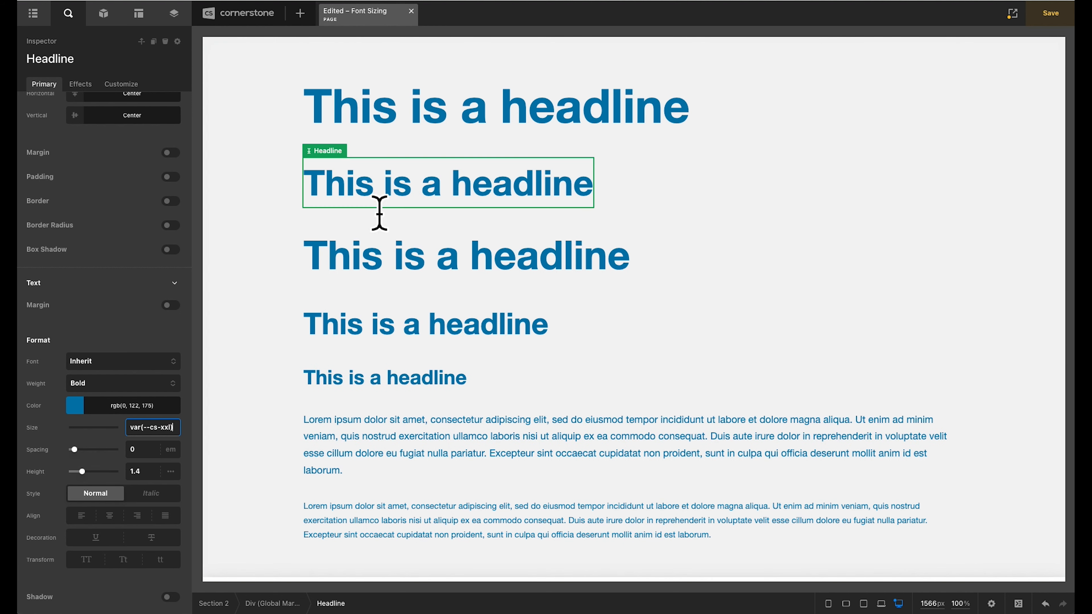
Step: Set the text size of the third headline to var(--cs-xl)
{"action": "left_click", "coordinate": [382, 261]}
{"action": "scroll", "coordinate": [129, 251], "scroll_direction": "down", "scroll_amount": 10}
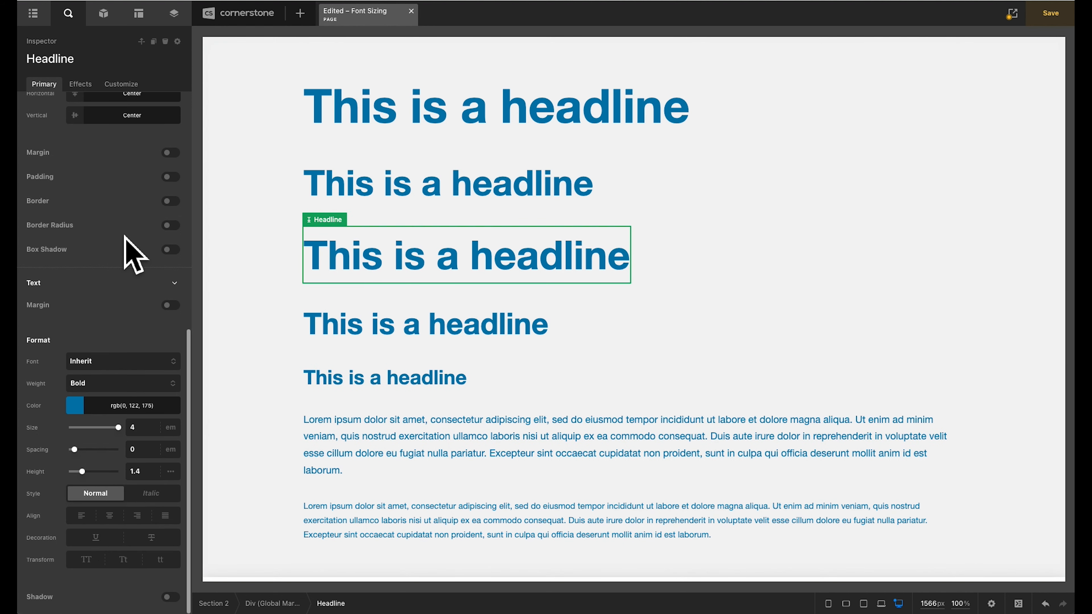
{"action": "left_click", "coordinate": [150, 427]}
{"action": "type", "text": "var(--cs-xl"}
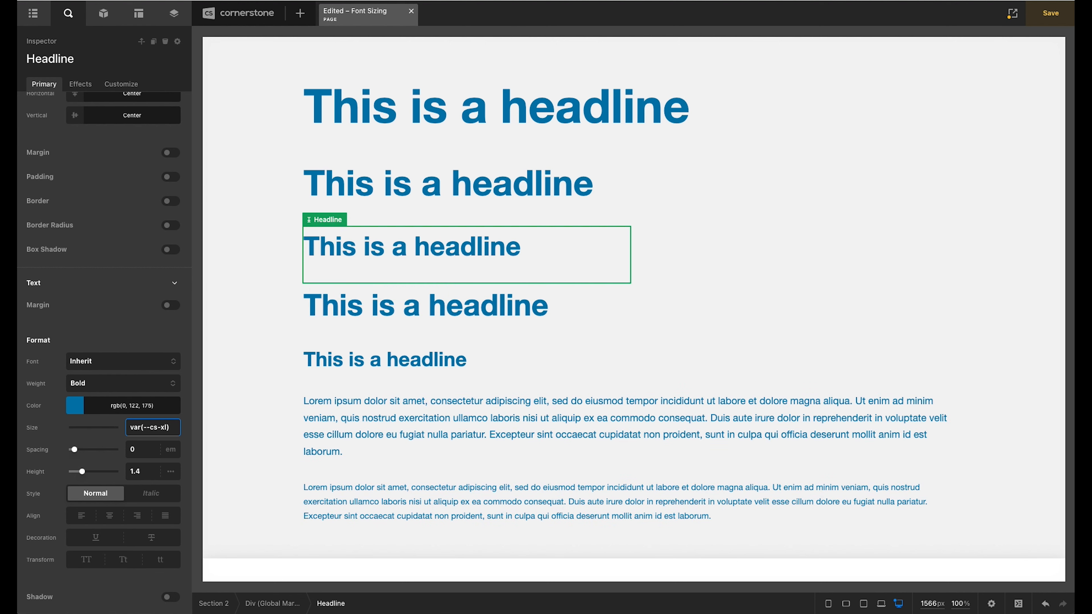
Step: Set the text size of the fourth headline to var(--cs-lg)
{"action": "left_click", "coordinate": [385, 305]}
{"action": "scroll", "coordinate": [79, 228], "scroll_direction": "down", "scroll_amount": 10}
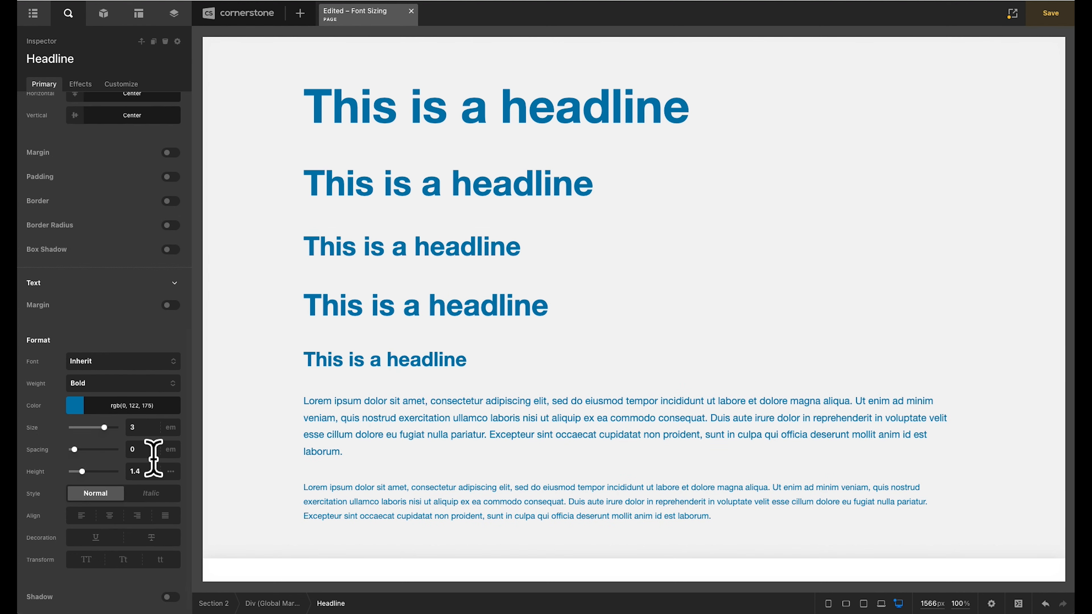
{"action": "double_click", "coordinate": [151, 429]}
{"action": "type", "text": "var(--cs"}
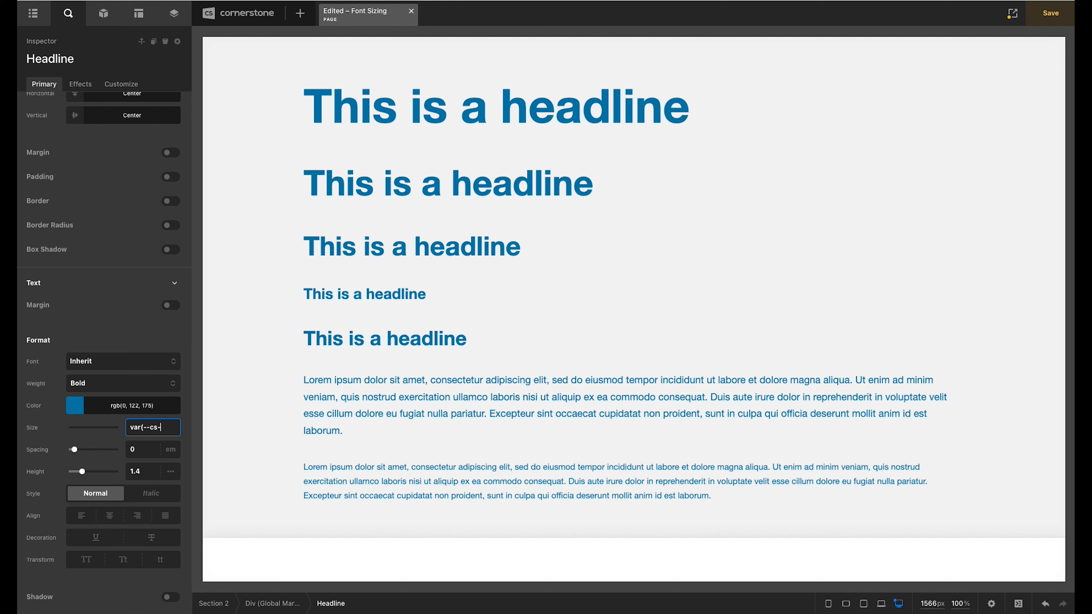
{"action": "type", "text": "-lg"}
Step: Set the text size of the fifth headline to var(--cs-md)
{"action": "left_click", "coordinate": [312, 344]}
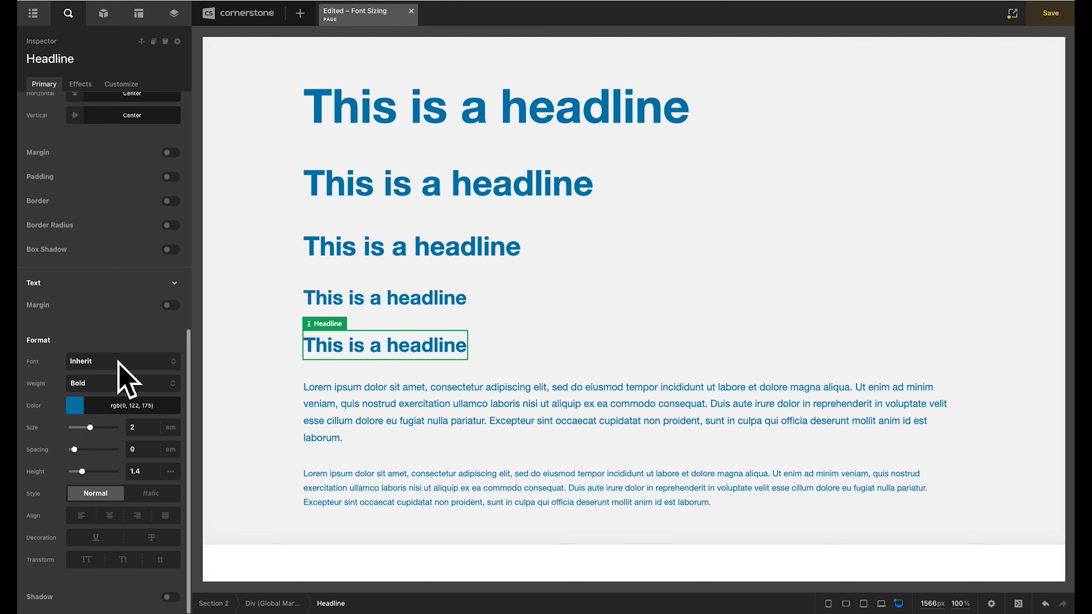
{"action": "left_click", "coordinate": [146, 428]}
{"action": "type", "text": "var(-"}
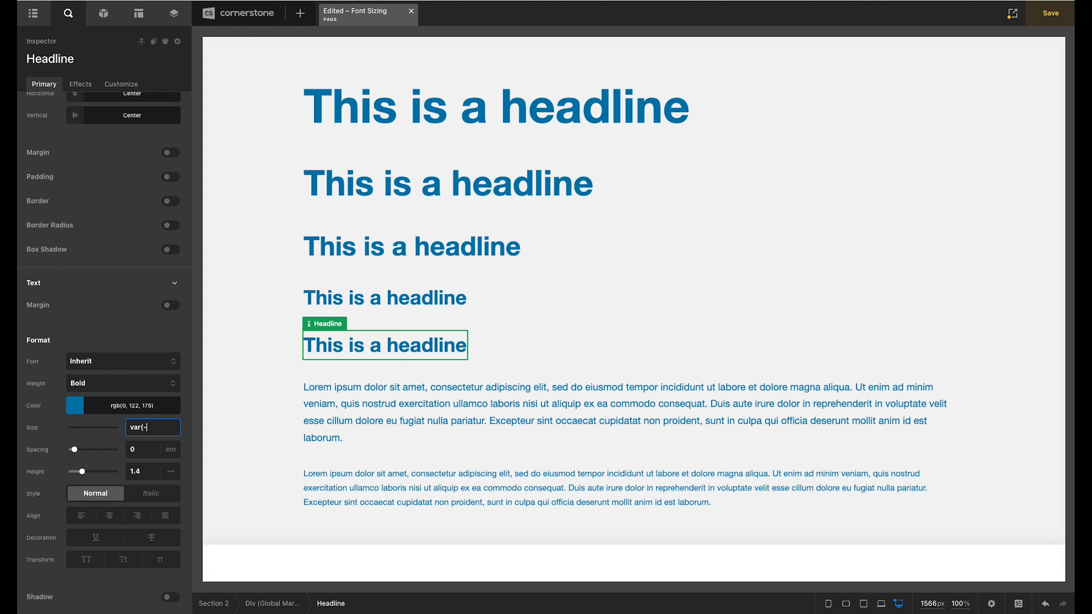
{"action": "type", "text": "-cs-"}
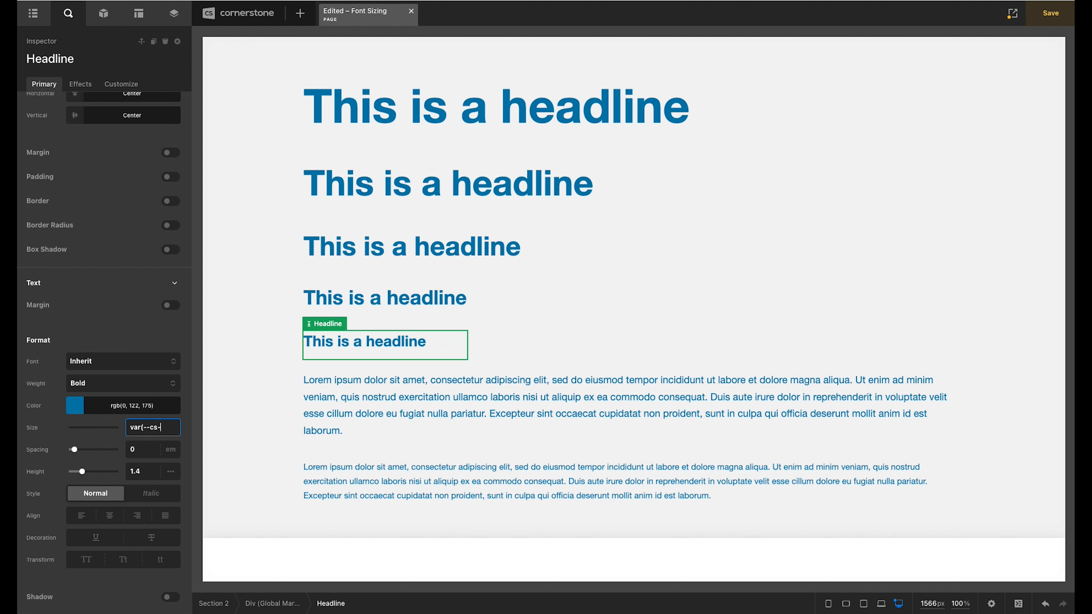
{"action": "type", "text": "md"}
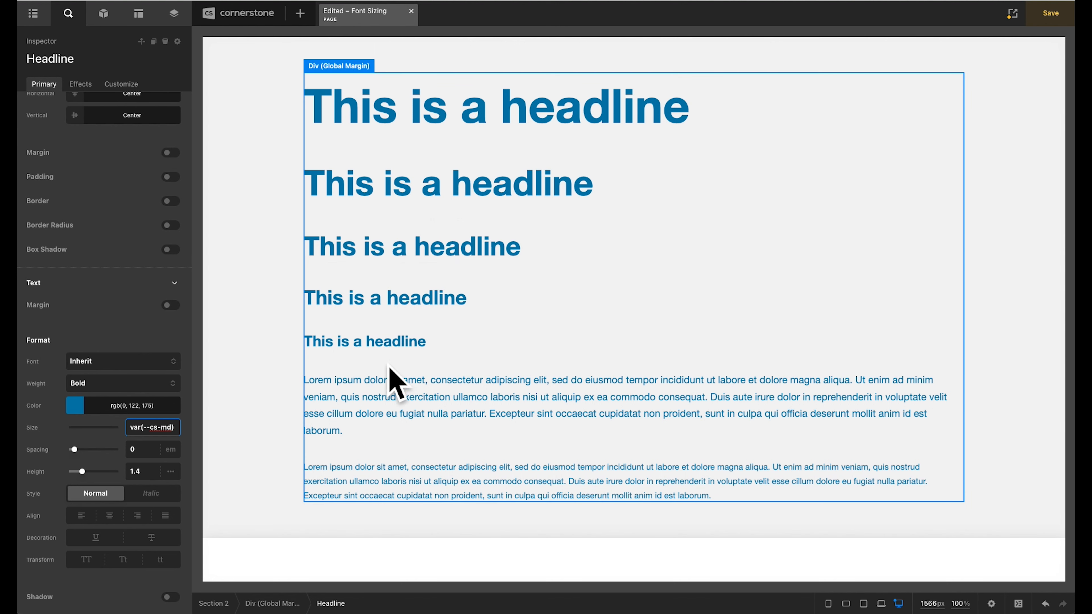
Step: Set the text size of the first lorem ipsum paragraph to var(--cs-base)
{"action": "left_click", "coordinate": [385, 398]}
{"action": "scroll", "coordinate": [144, 353], "scroll_direction": "down", "scroll_amount": 5}
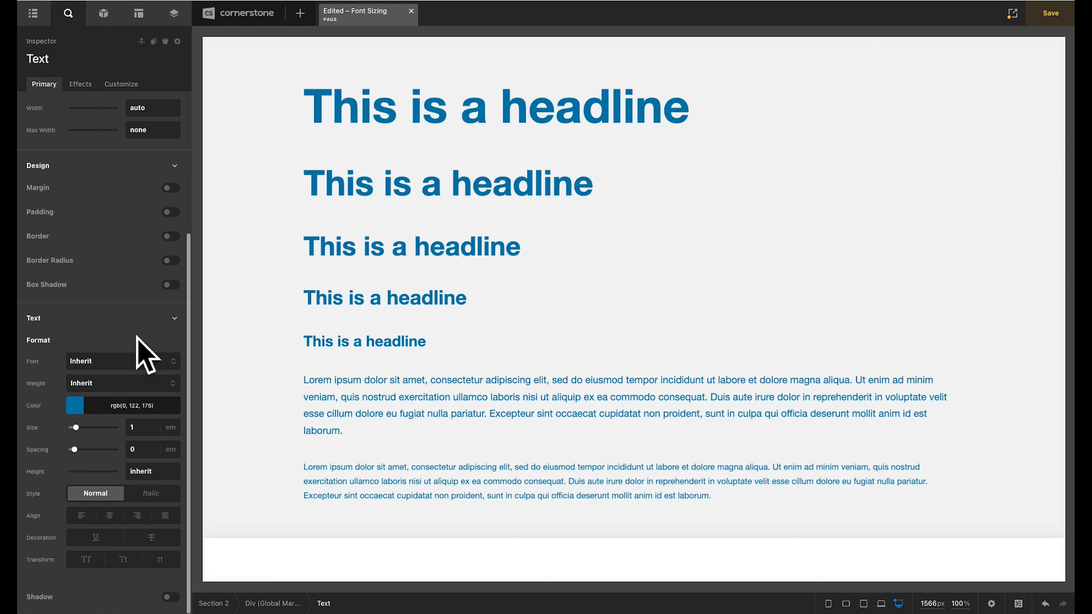
{"action": "left_click", "coordinate": [144, 429]}
{"action": "key", "text": "BackSpace"}
{"action": "type", "text": "va"}
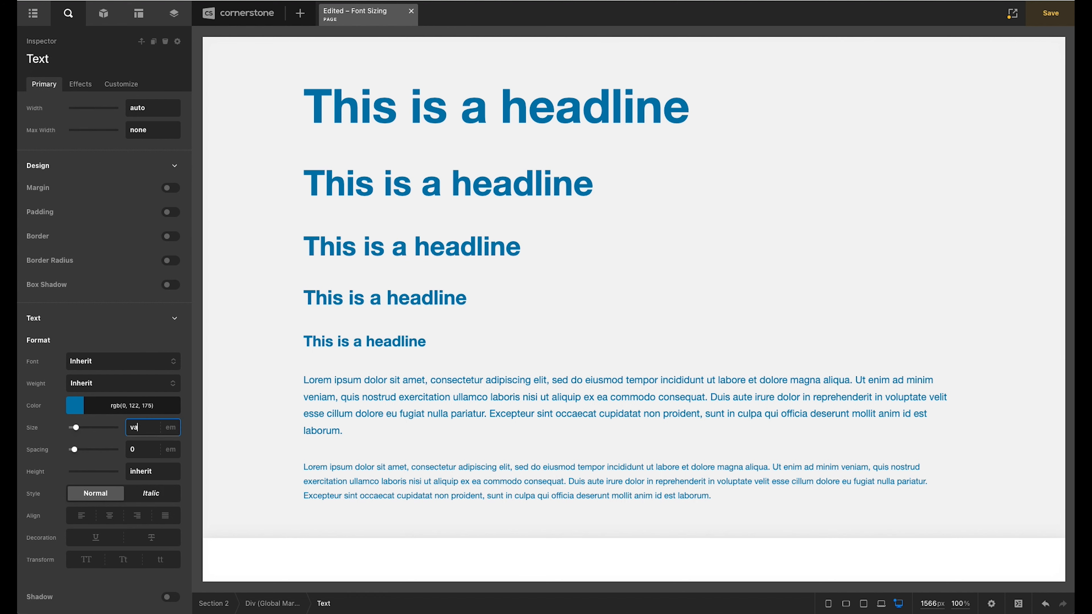
{"action": "type", "text": "r(--cs-base)"}
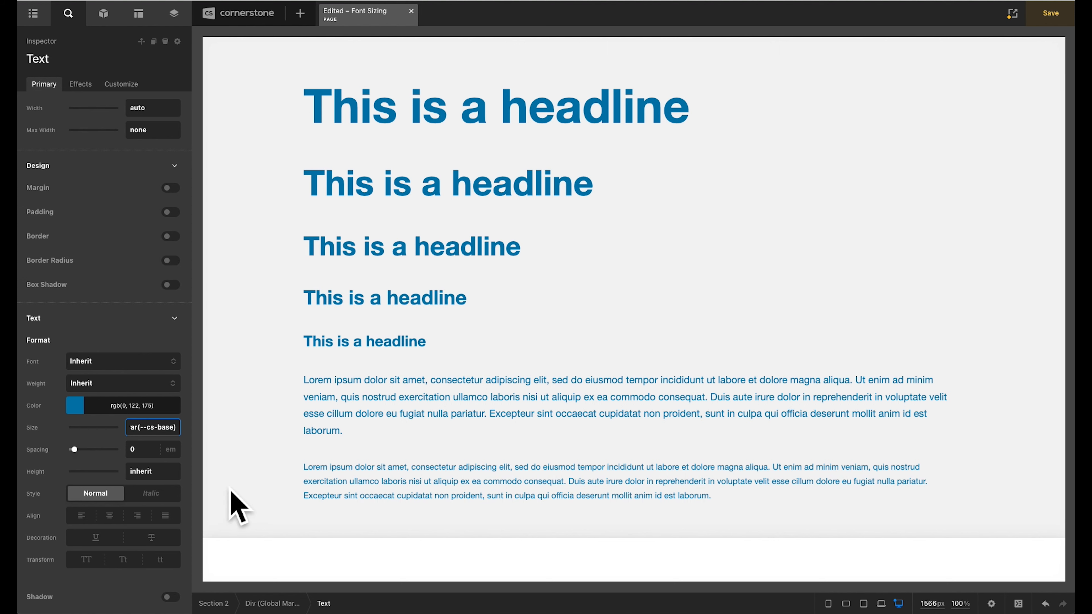
Step: Set the text size of the smaller second lorem ipsum paragraph to var(--cs-sm)
{"action": "left_click", "coordinate": [363, 501]}
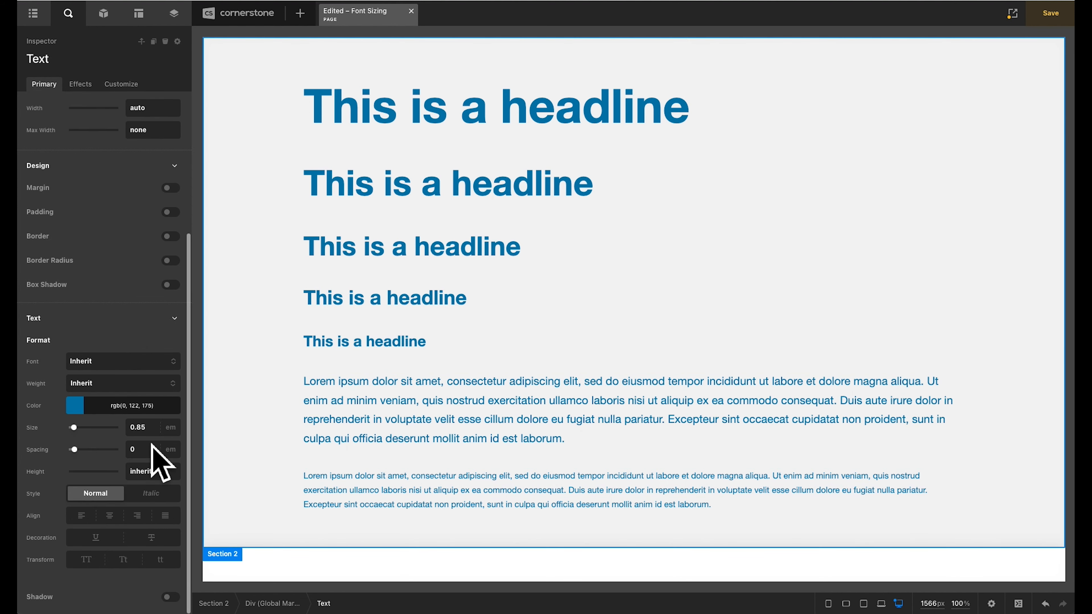
{"action": "key", "text": "ctrl+a"}
{"action": "type", "text": "var(-"}
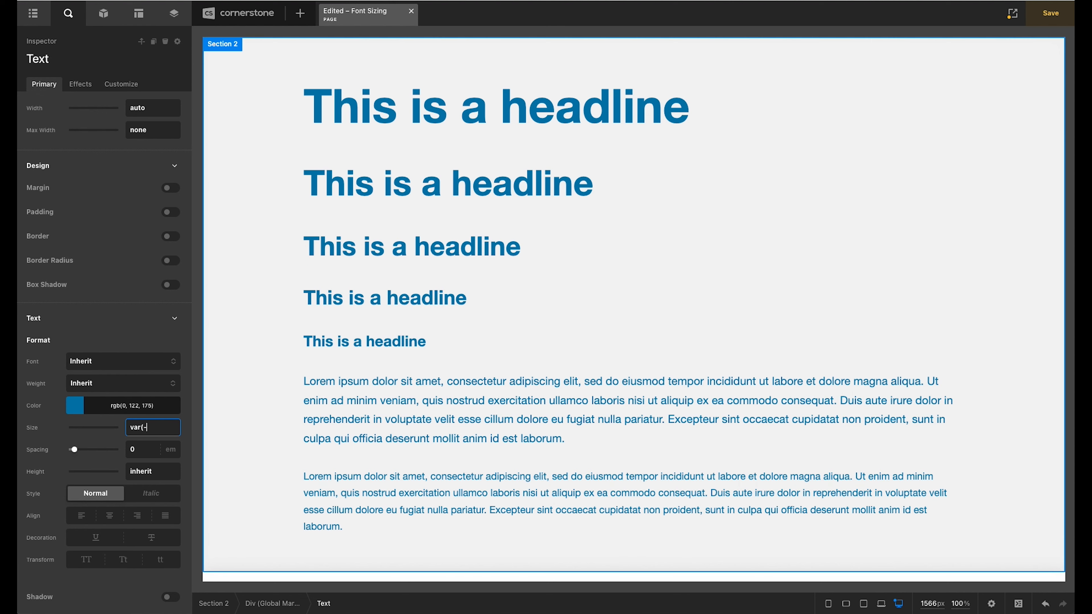
{"action": "type", "text": "-cs-sm)"}
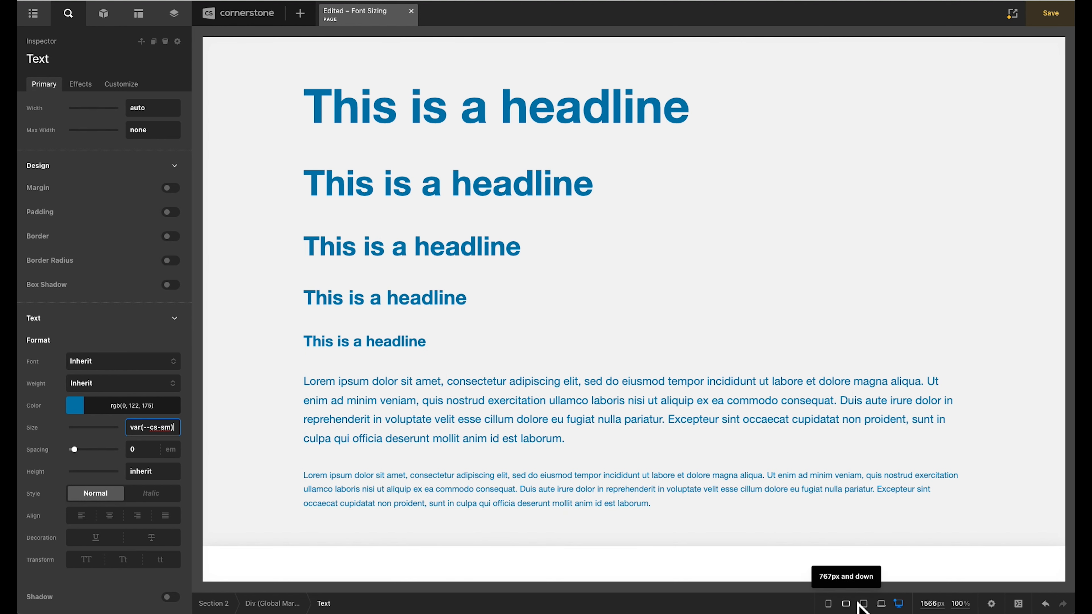
Step: Preview the font scaling at the 979, 767, 480 and 320 px breakpoints and widen the preview back to full desktop width
{"action": "left_click", "coordinate": [883, 609]}
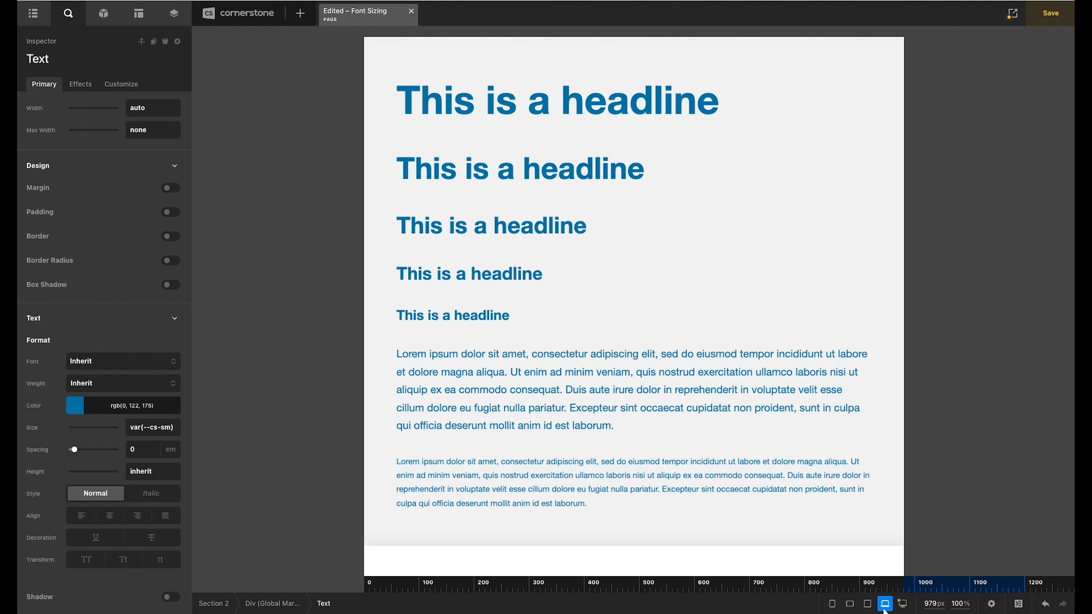
{"action": "left_click", "coordinate": [870, 609]}
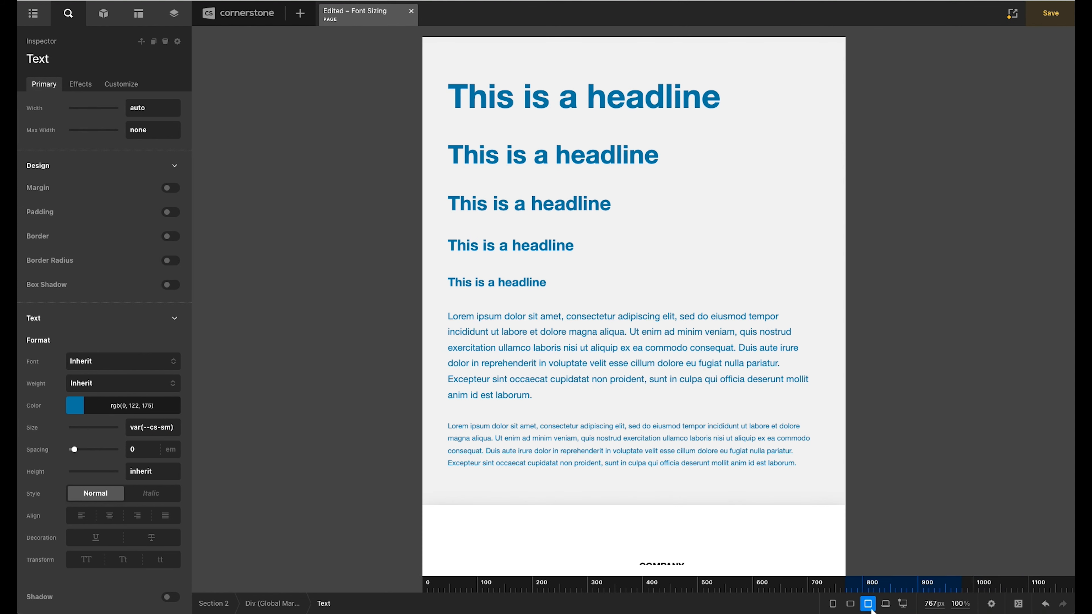
{"action": "left_click", "coordinate": [849, 609]}
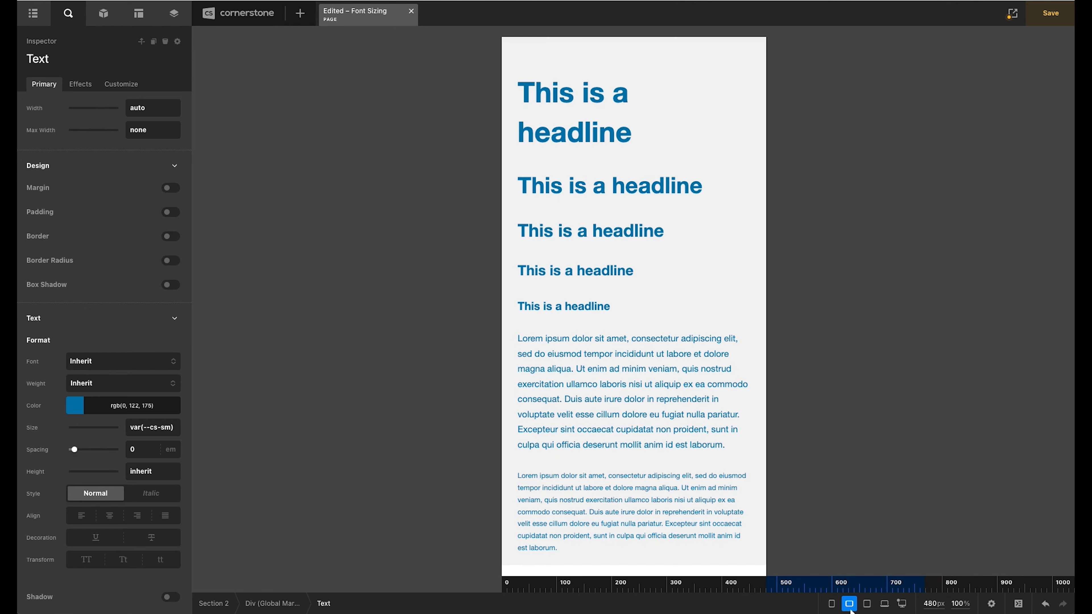
{"action": "left_click", "coordinate": [836, 609]}
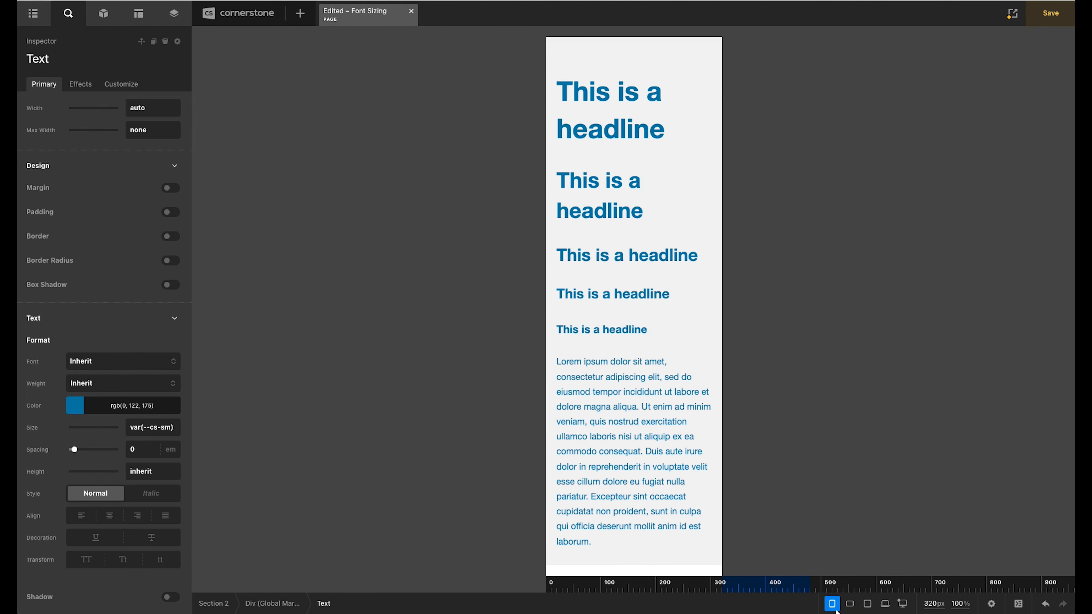
{"action": "left_click_drag", "start_coordinate": [723, 538], "coordinate": [1070, 494]}
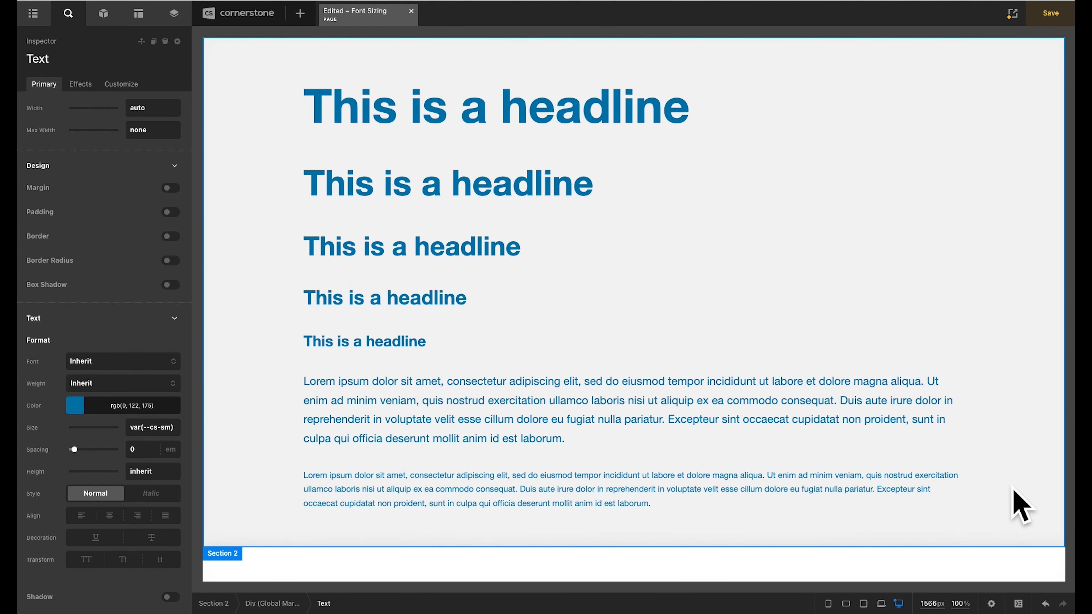
Step: Open the custom code editor to review the clamp variables in the Global CSS, and close it again
{"action": "left_click", "coordinate": [1018, 603]}
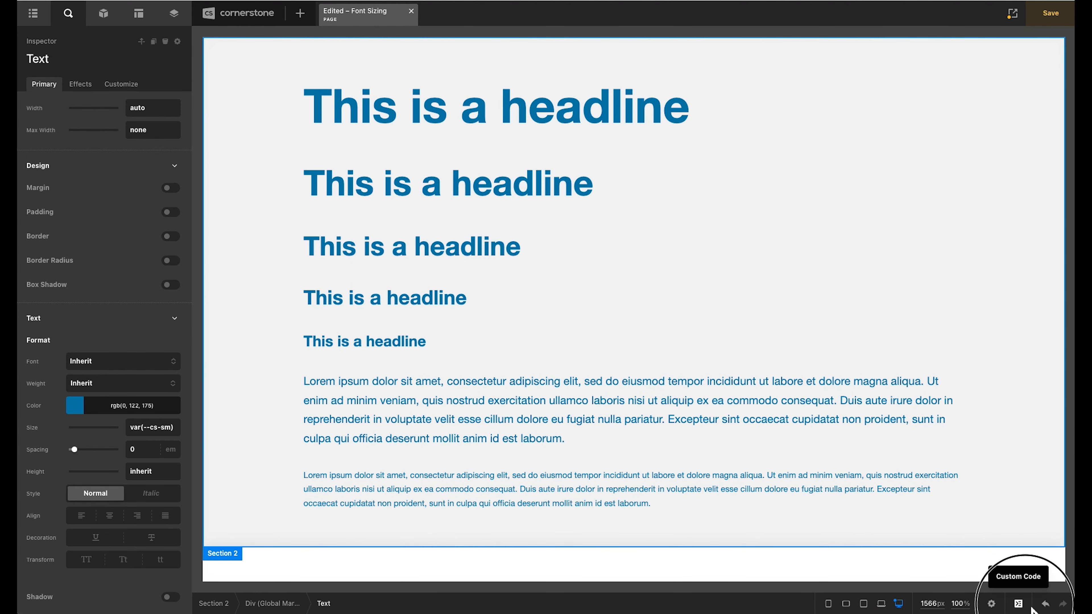
{"action": "left_click", "coordinate": [766, 436]}
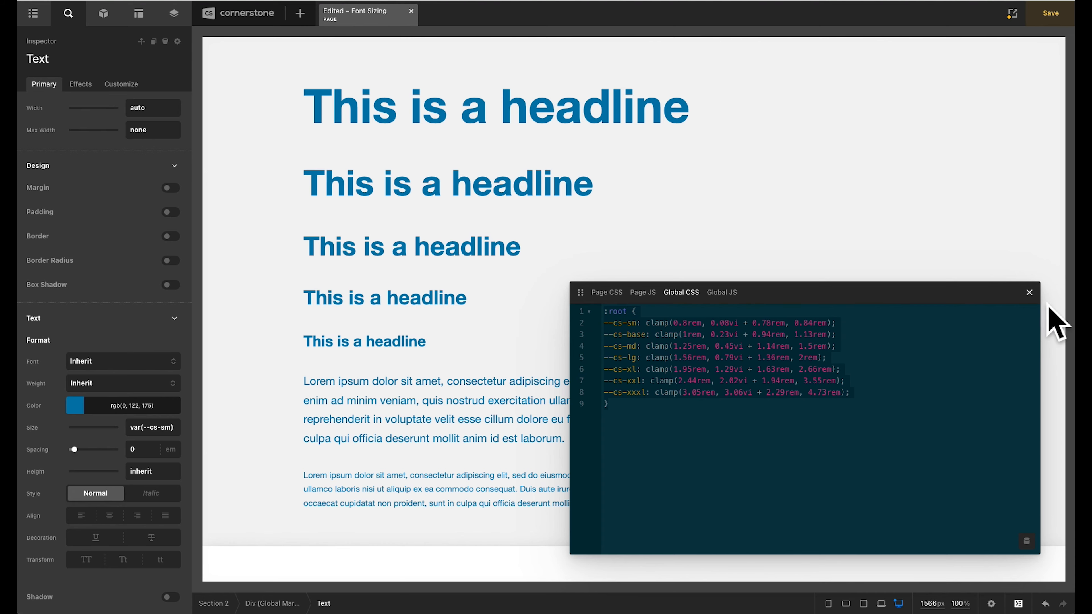
{"action": "left_click", "coordinate": [1029, 292]}
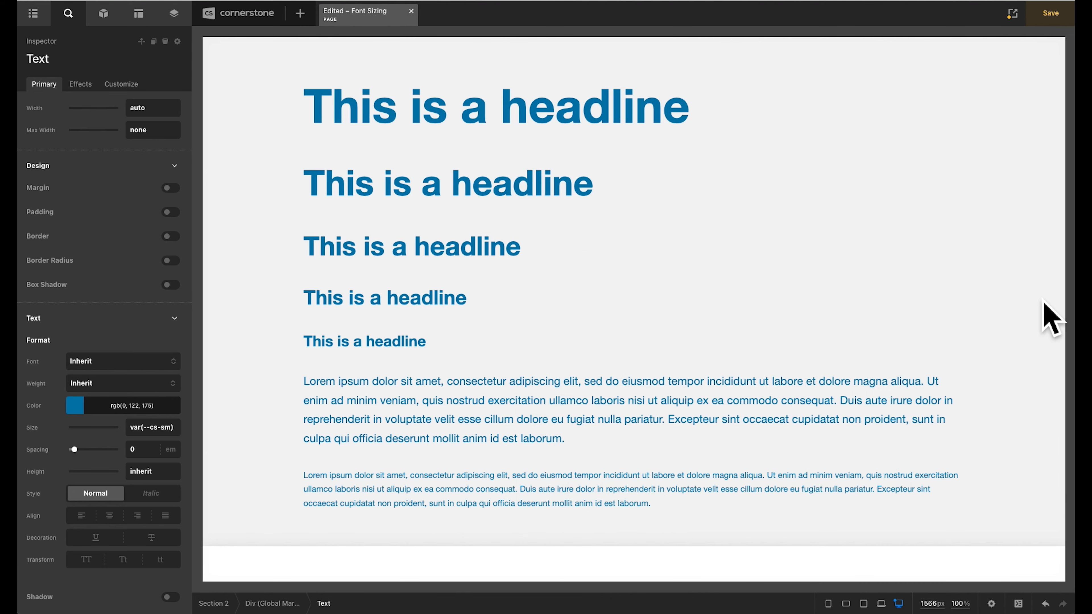
Step: Find the Headline element in the element library and place a new one above the first headline
{"action": "left_click", "coordinate": [109, 22]}
{"action": "type", "text": "head"}
{"action": "left_click_drag", "start_coordinate": [70, 117], "coordinate": [326, 104]}
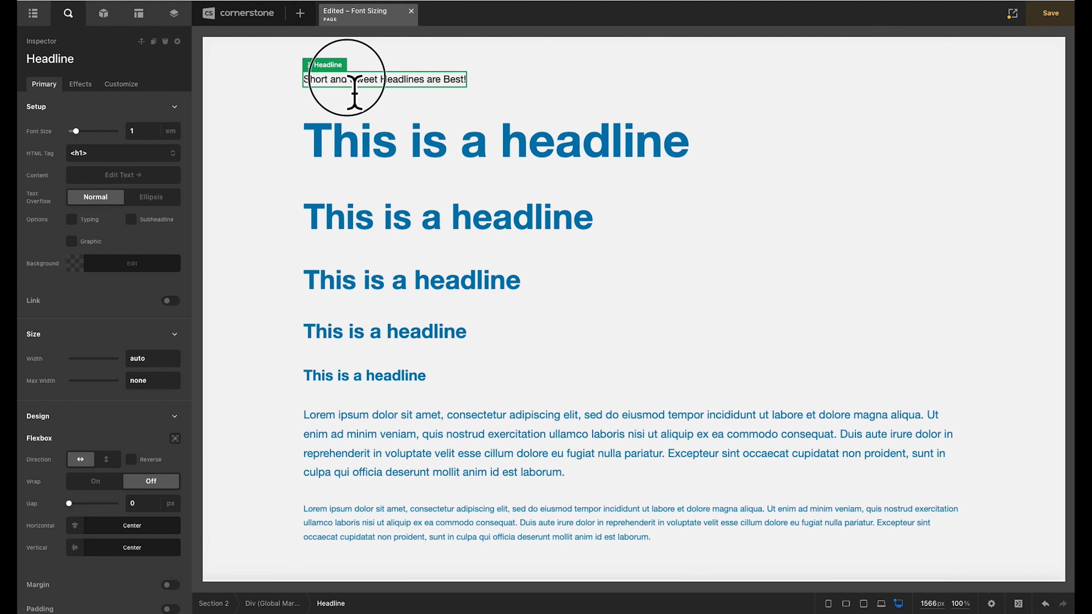
Step: Set the text size of the new "Short and Sweet Headlines are Best!" headline to var(--cs-xxxl)
{"action": "scroll", "coordinate": [123, 241], "scroll_direction": "down", "scroll_amount": 10}
{"action": "left_click", "coordinate": [155, 427]}
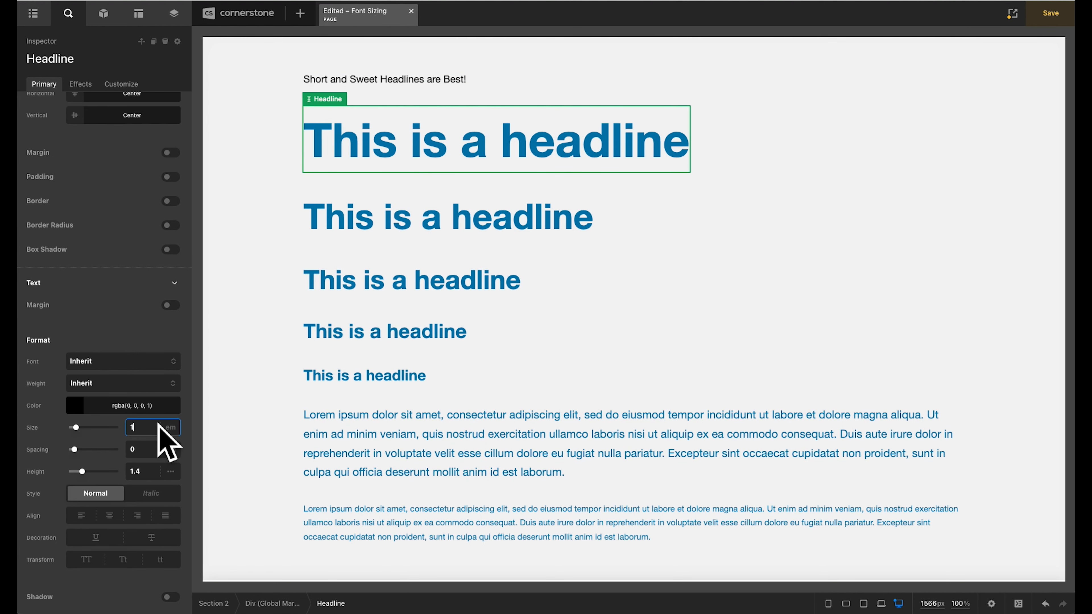
{"action": "type", "text": "var(--cs-"}
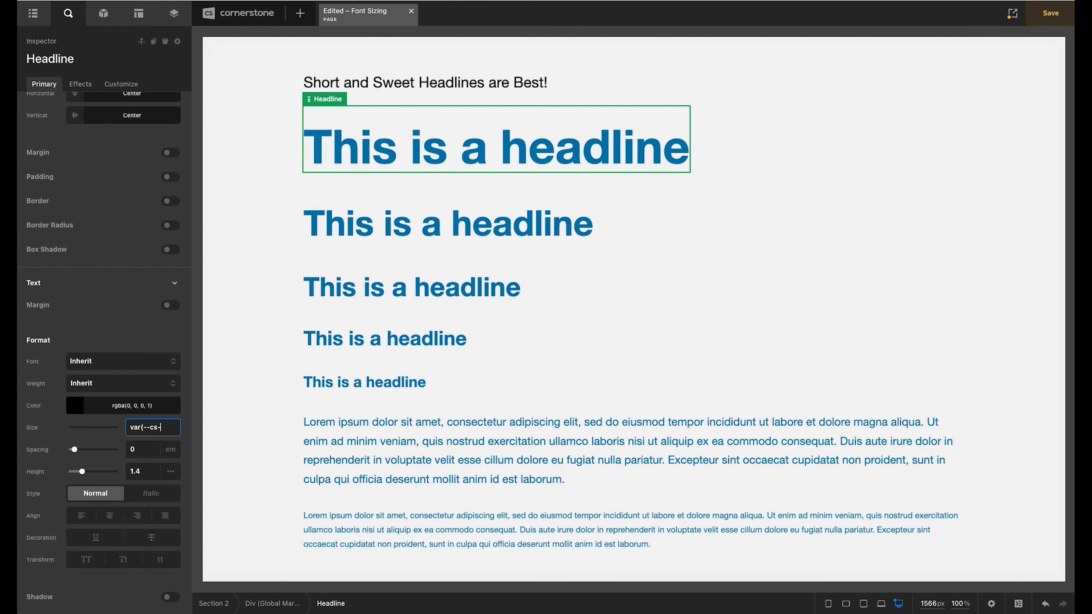
{"action": "type", "text": "xxxl)"}
{"action": "key", "text": "Return"}
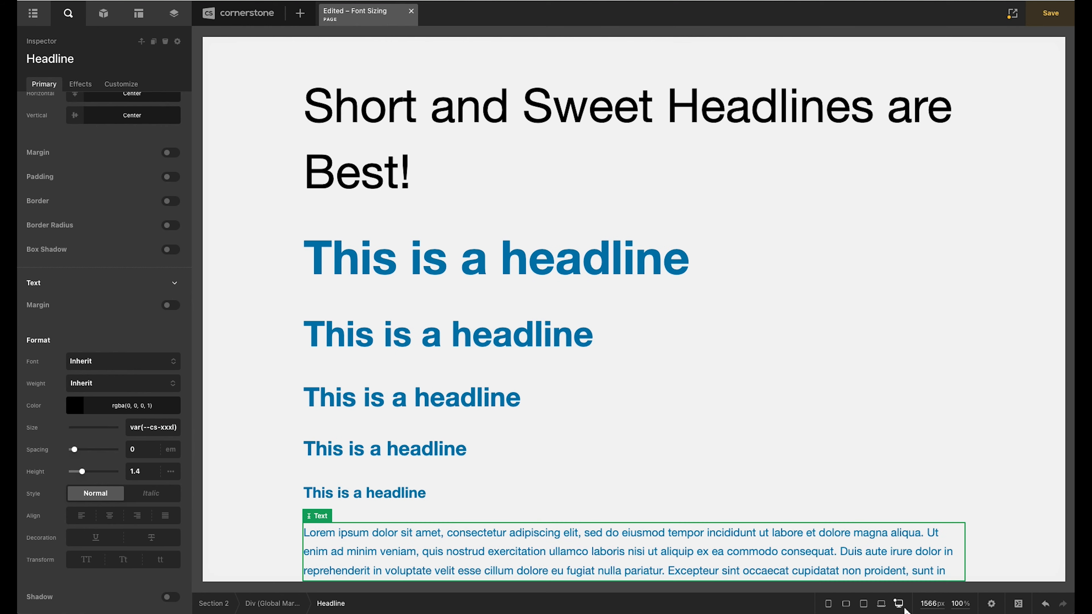
Step: Preview the page with the new headline at each smaller breakpoint, from laptop down to the 320 px phone width
{"action": "left_click", "coordinate": [880, 604]}
{"action": "left_click", "coordinate": [863, 603]}
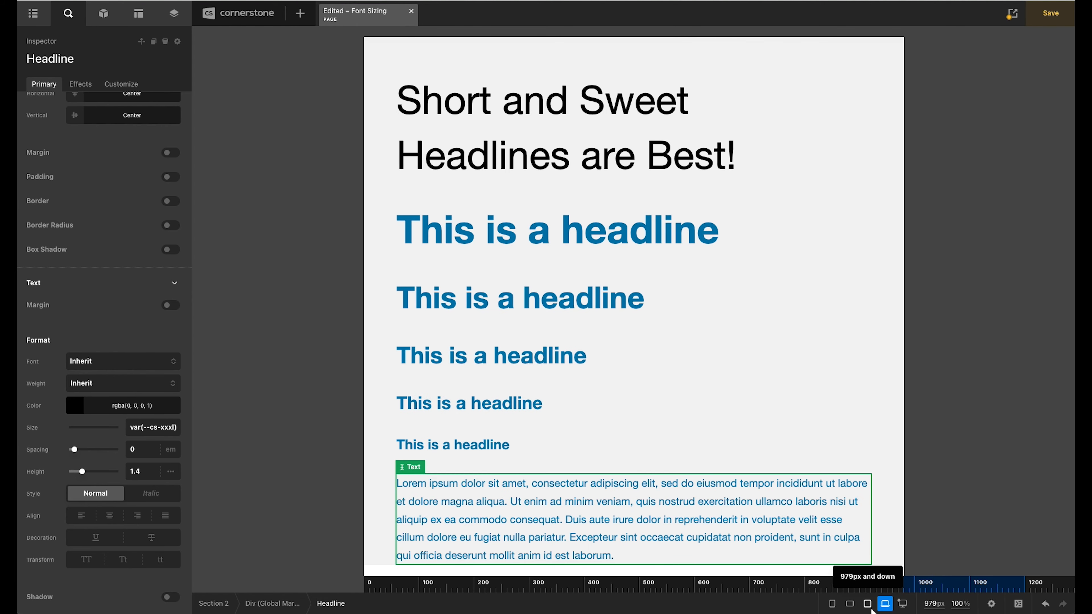
{"action": "left_click", "coordinate": [856, 606]}
{"action": "left_click", "coordinate": [849, 604]}
{"action": "left_click", "coordinate": [832, 604]}
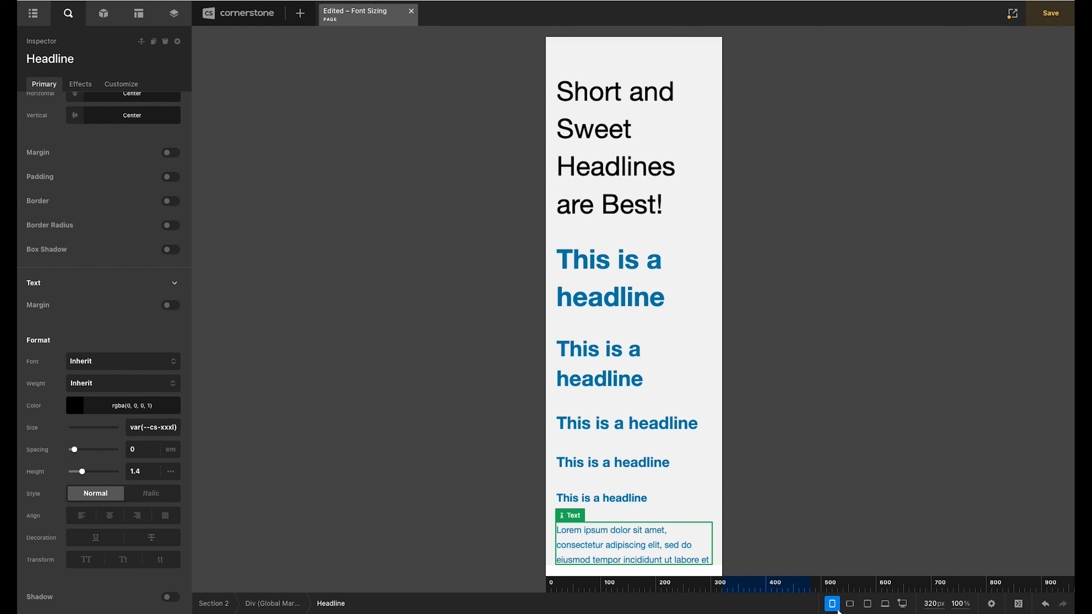